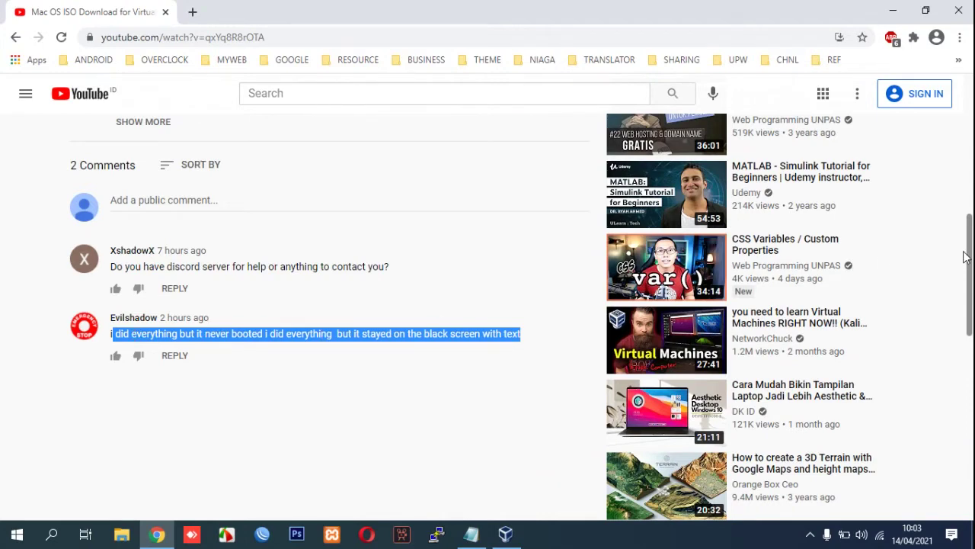
drag(971, 248, 972, 114)
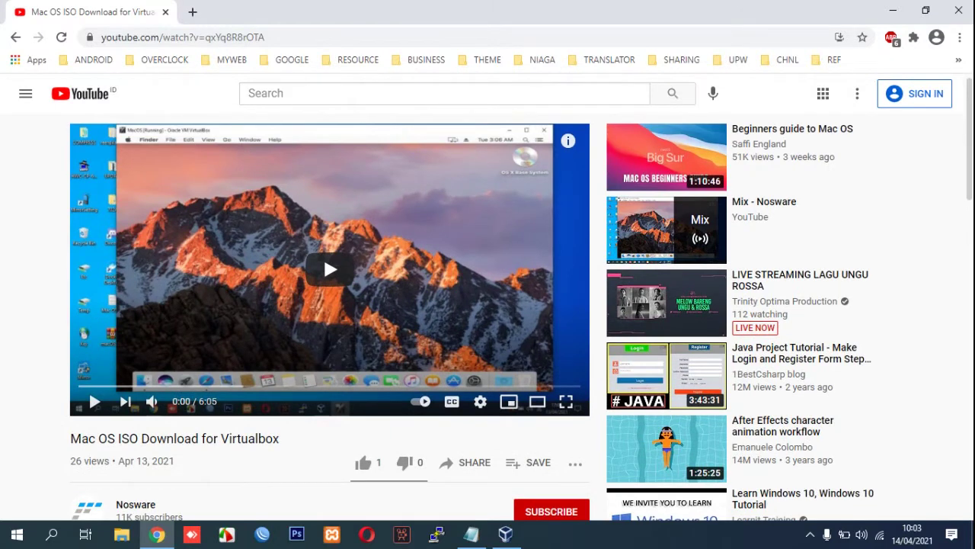
scroll(521, 315, down, 2)
scroll(520, 315, up, 2)
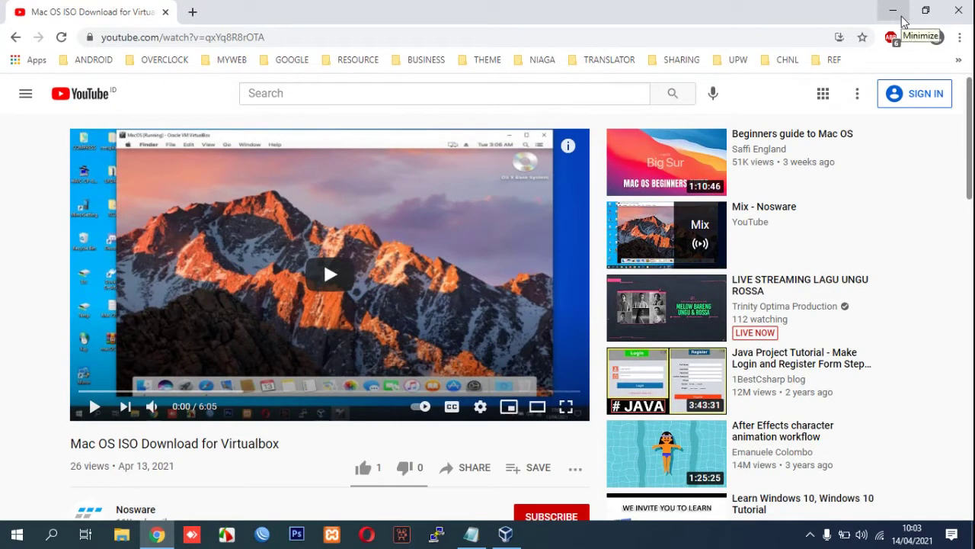
Minimize the browser and switch to Oracle VM VirtualBox Manager.
click(902, 21)
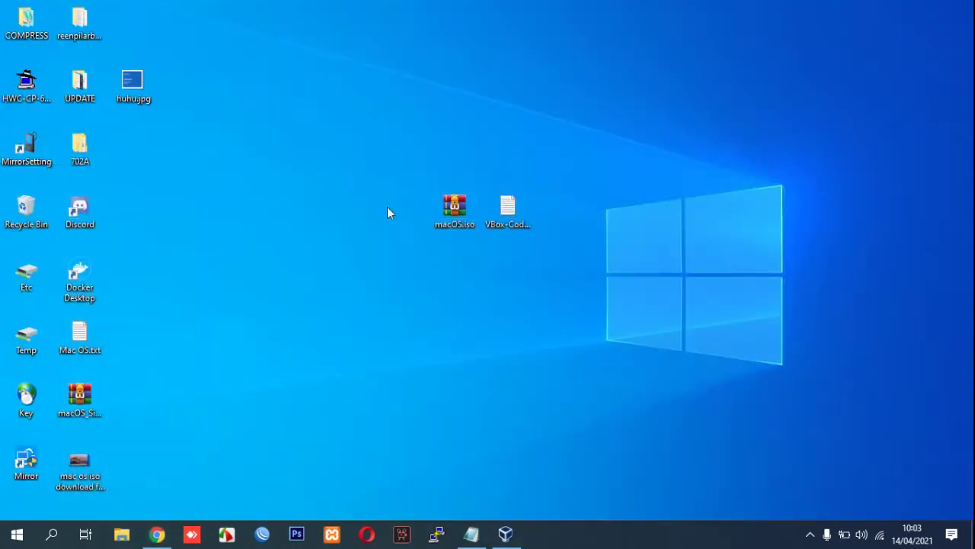
click(17, 534)
click(326, 304)
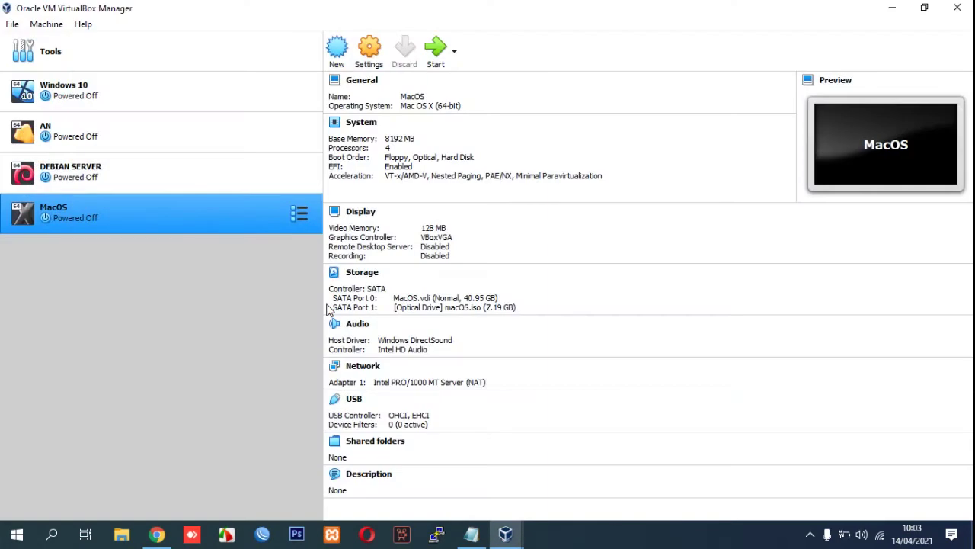
Start a new virtual machine and name it MacOSX, copying the name from the commands in VBox-Code.txt.
click(337, 60)
click(471, 533)
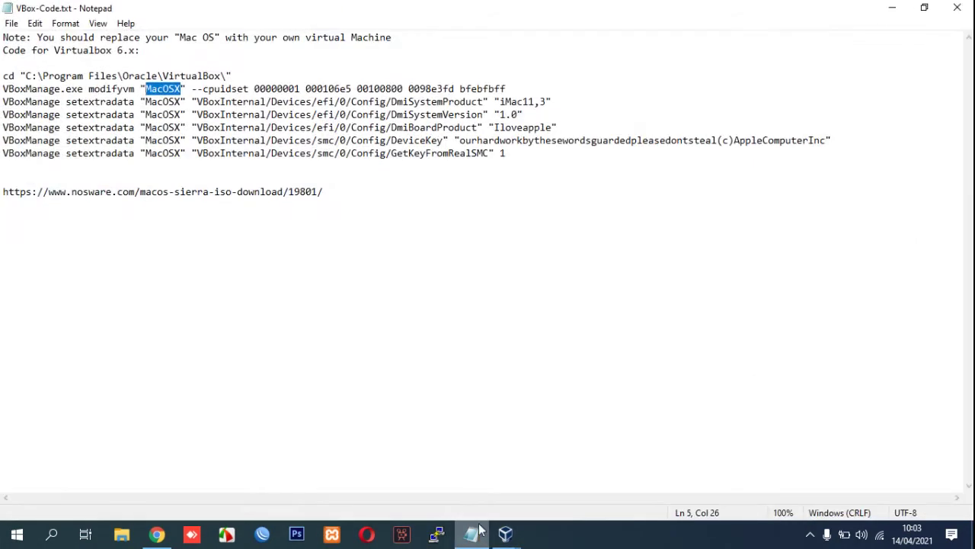
right_click(156, 82)
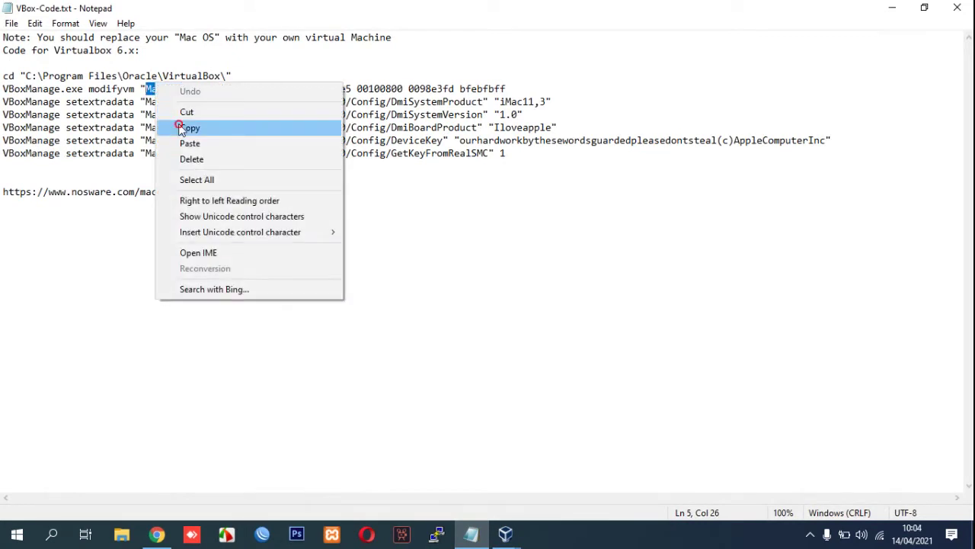
click(186, 128)
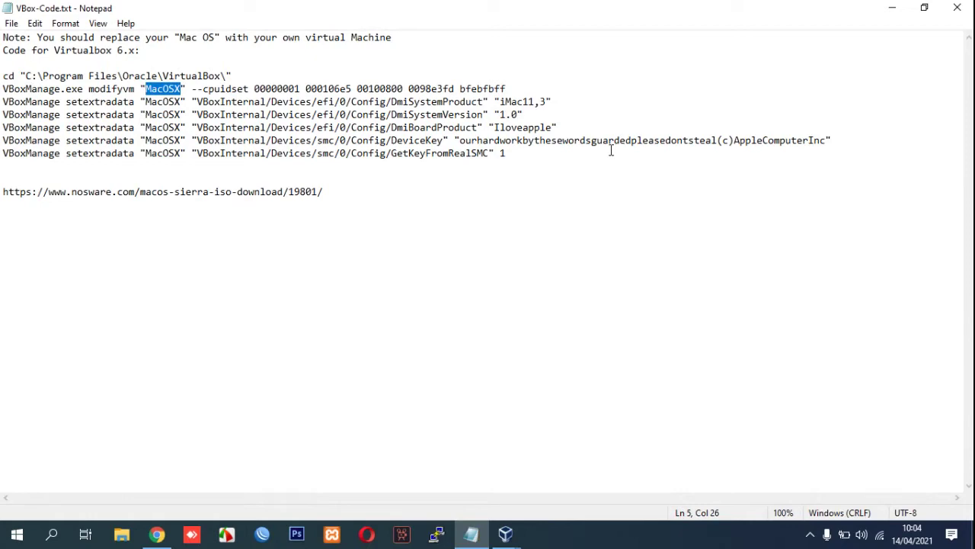
click(892, 7)
key(ctrl+v)
drag(477, 273, 294, 277)
click(478, 535)
click(892, 8)
click(544, 391)
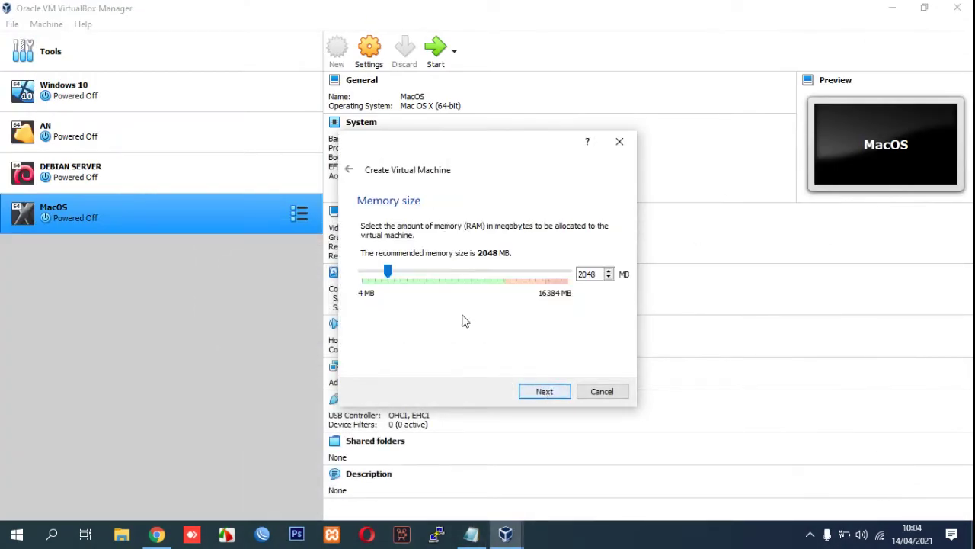
Allocate 7057 MB of memory to the machine and choose a new, dynamically allocated VDI hard disk.
drag(386, 274, 454, 292)
click(544, 393)
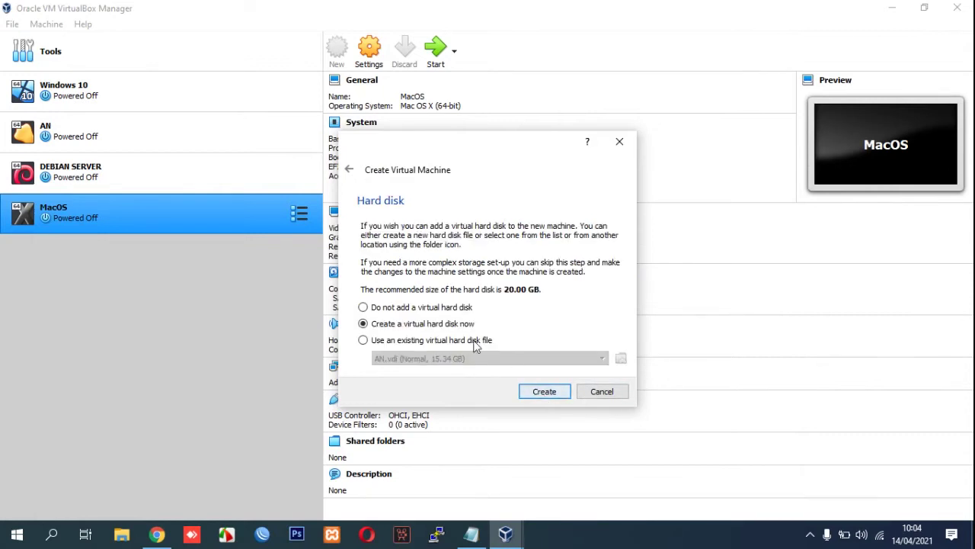
click(544, 391)
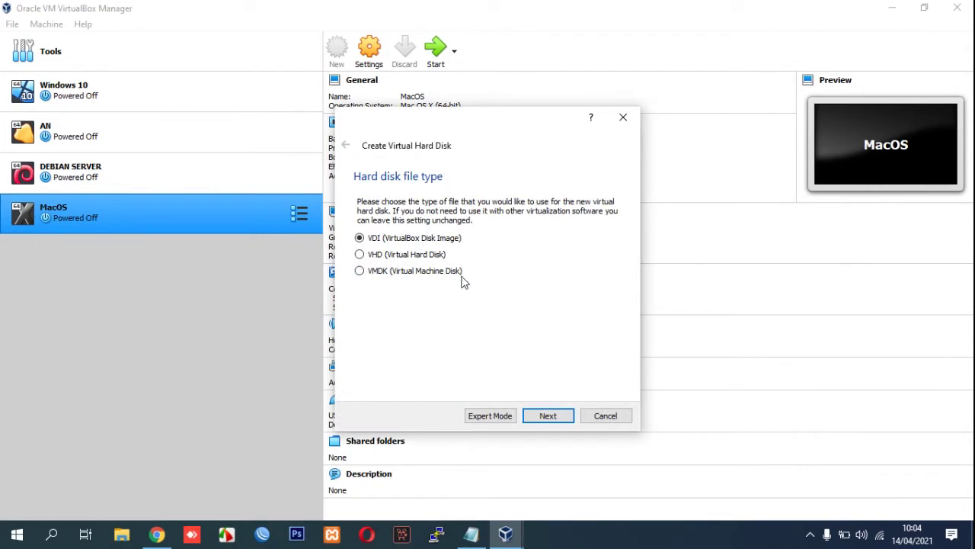
click(550, 417)
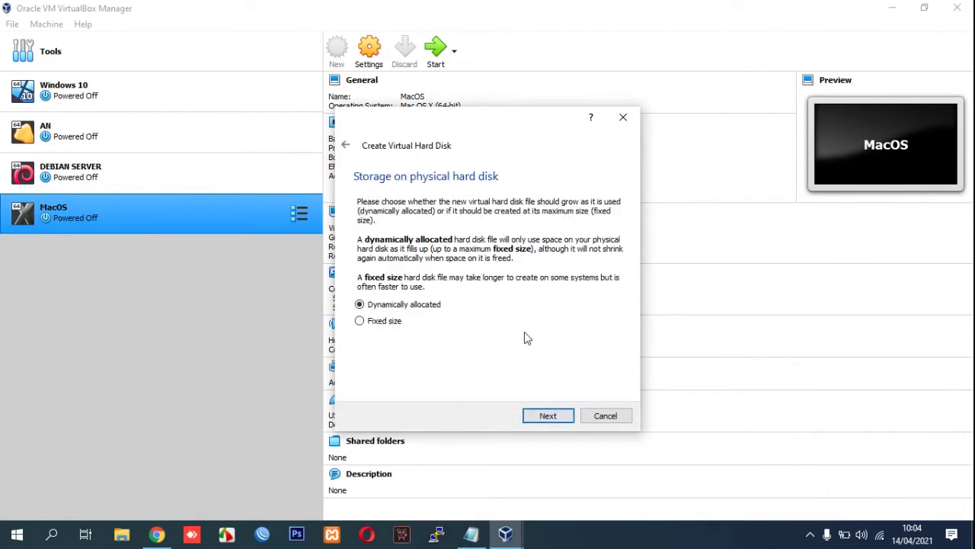
click(552, 415)
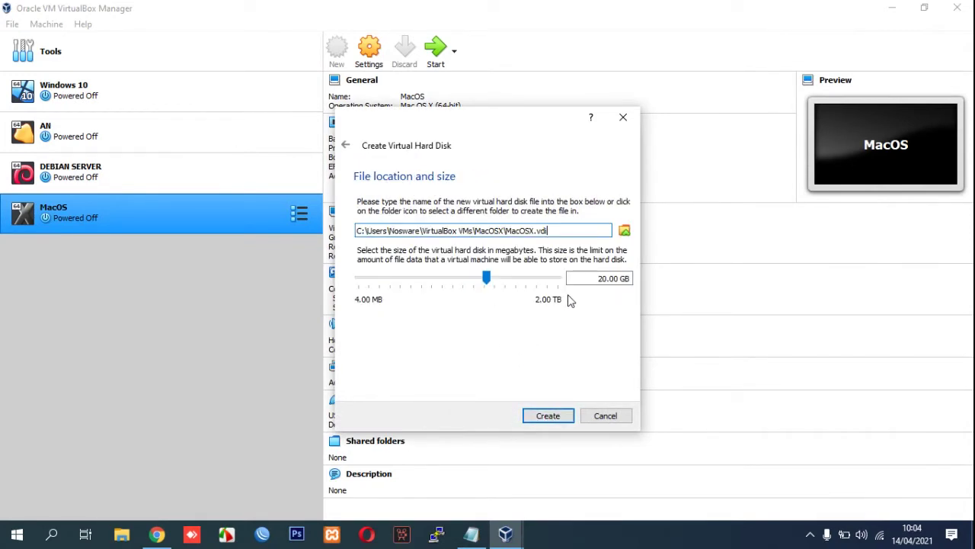
Check the free space on Local Disk (C:) and create the MacOSX.vdi disk with a size of 40.95 GB.
click(121, 535)
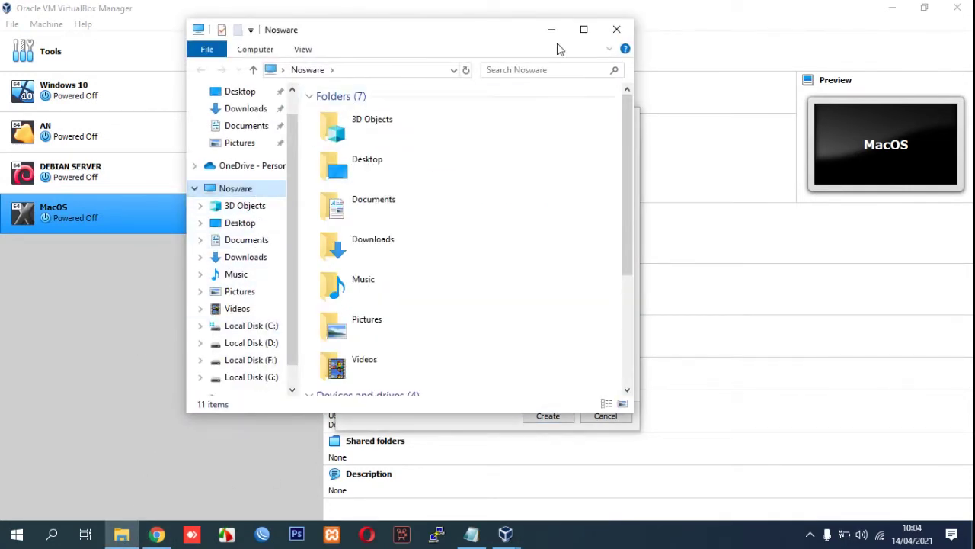
click(584, 29)
click(235, 221)
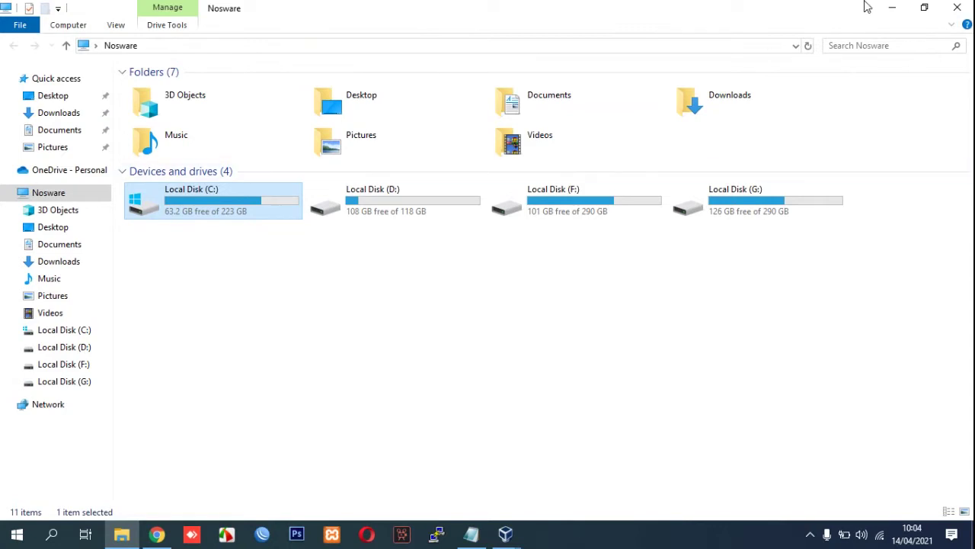
click(893, 8)
drag(487, 279, 500, 286)
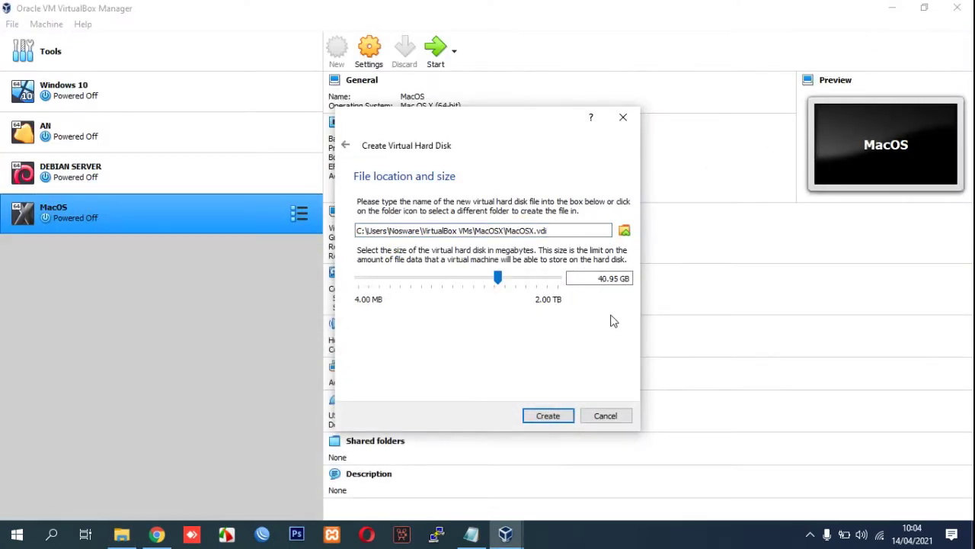
click(559, 415)
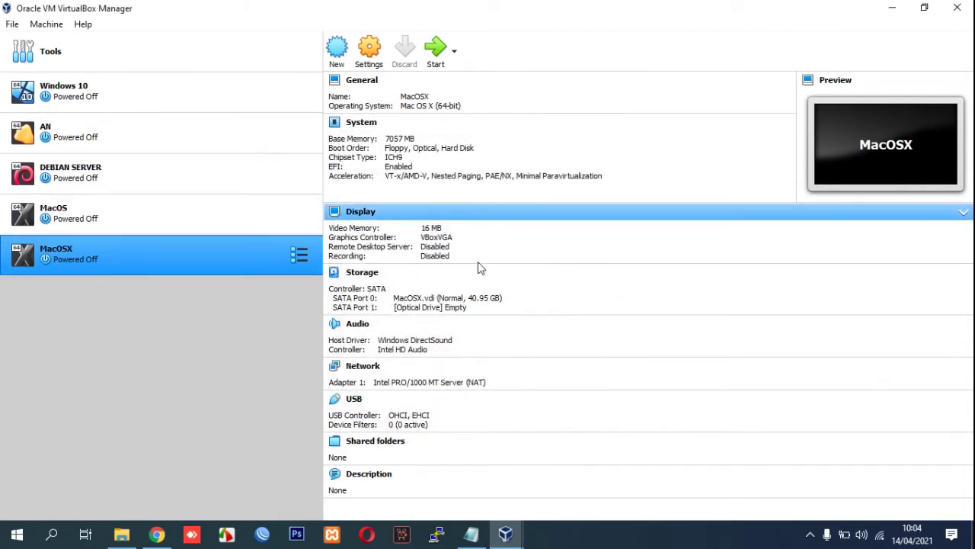
In the MacOSX system settings, set the chipset to PIIX3 and the processor count to 4.
click(382, 68)
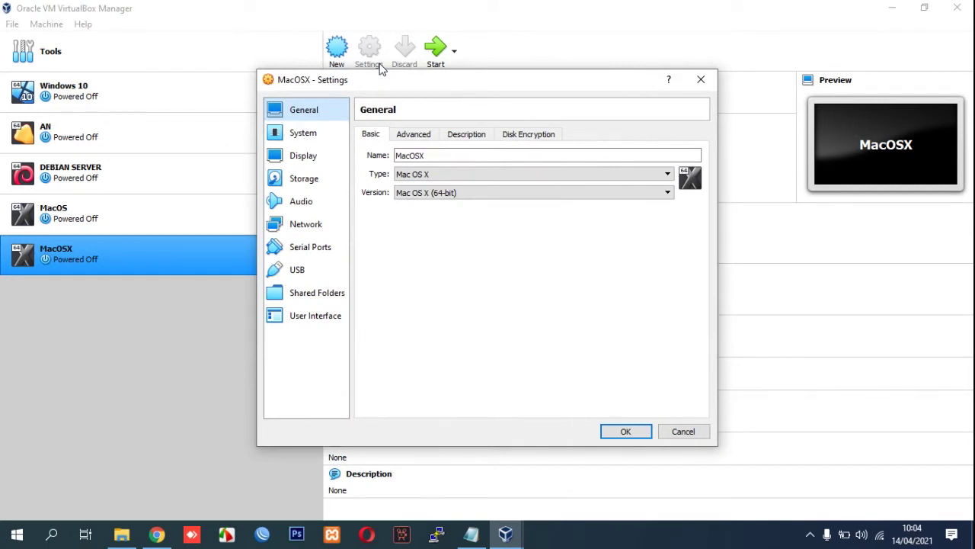
click(323, 138)
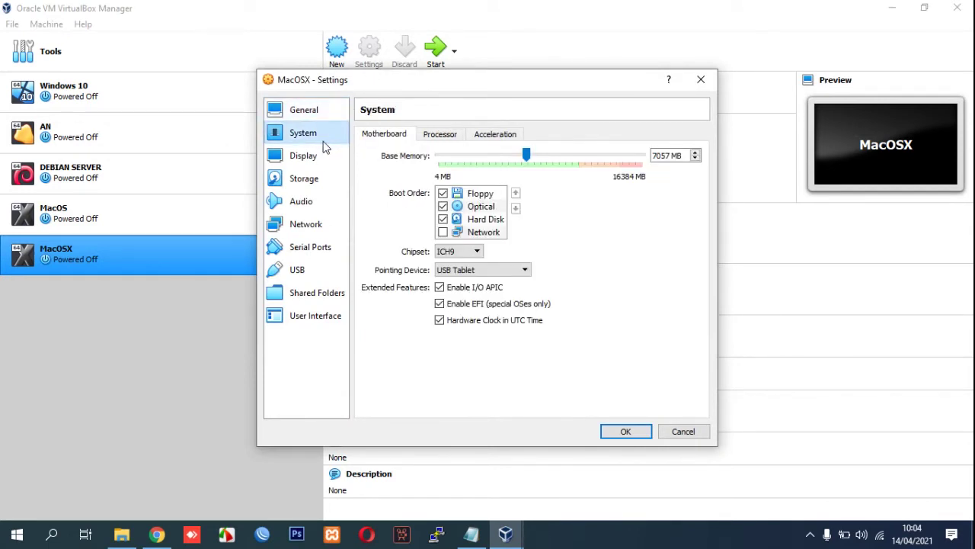
click(456, 252)
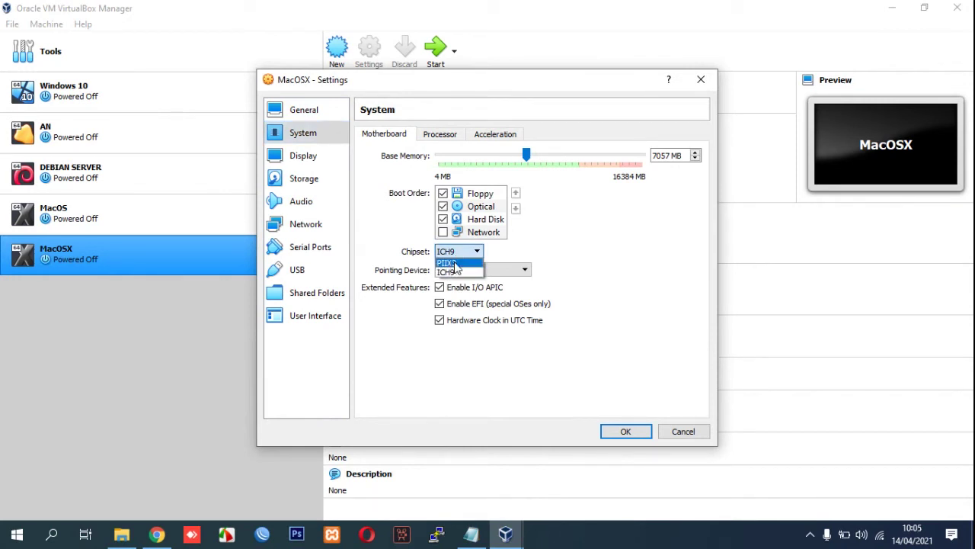
click(455, 263)
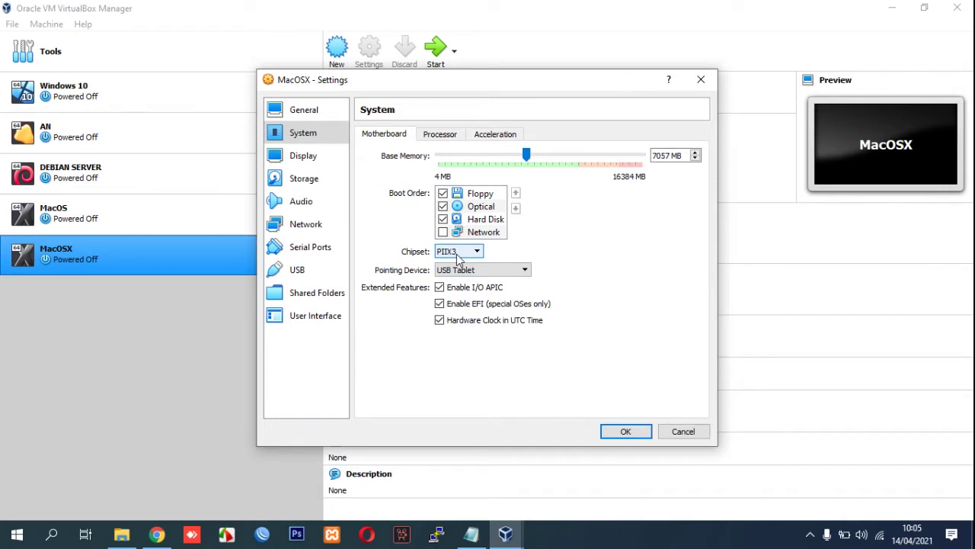
click(441, 134)
drag(440, 155, 527, 185)
click(507, 135)
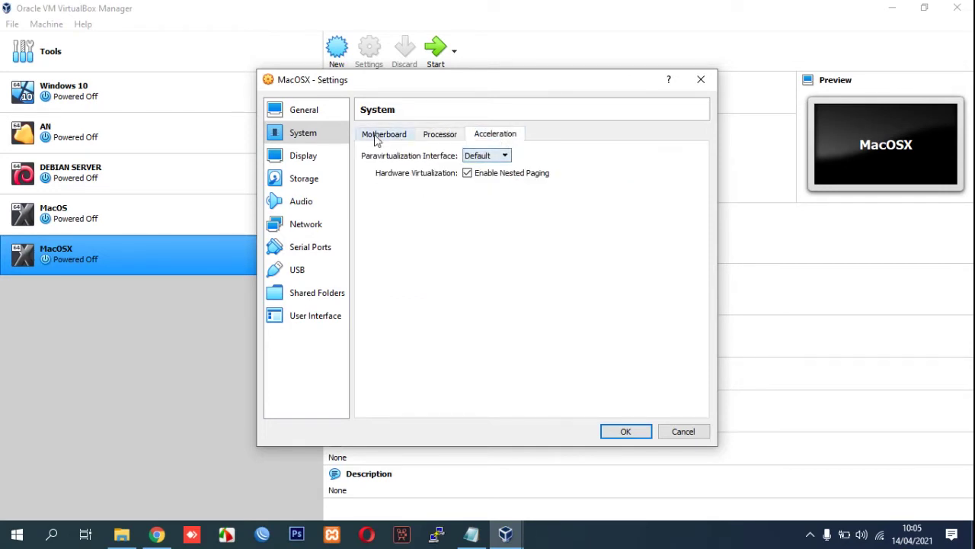
Insert the Catalina 10.15.3.iso image into the empty optical drive in the storage settings.
click(322, 110)
click(320, 179)
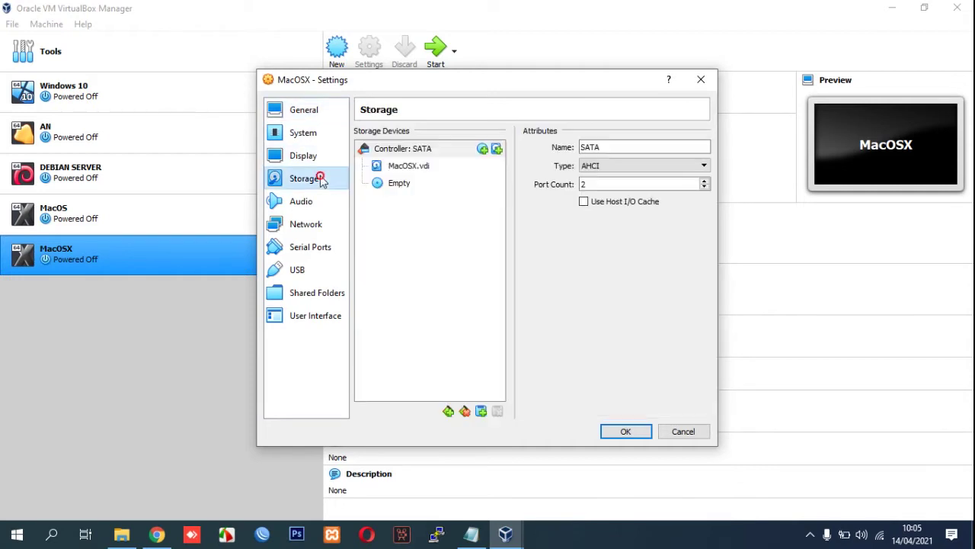
click(399, 183)
click(703, 147)
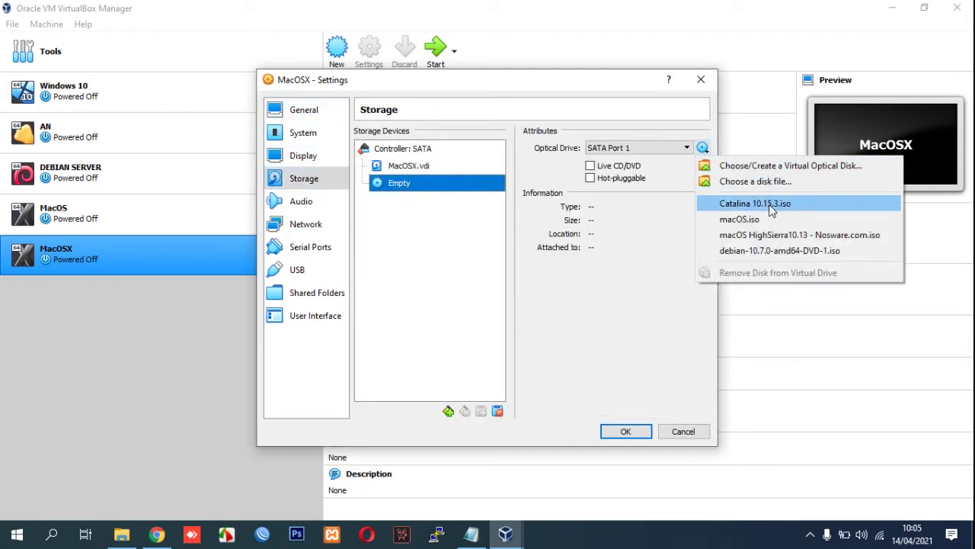
click(771, 205)
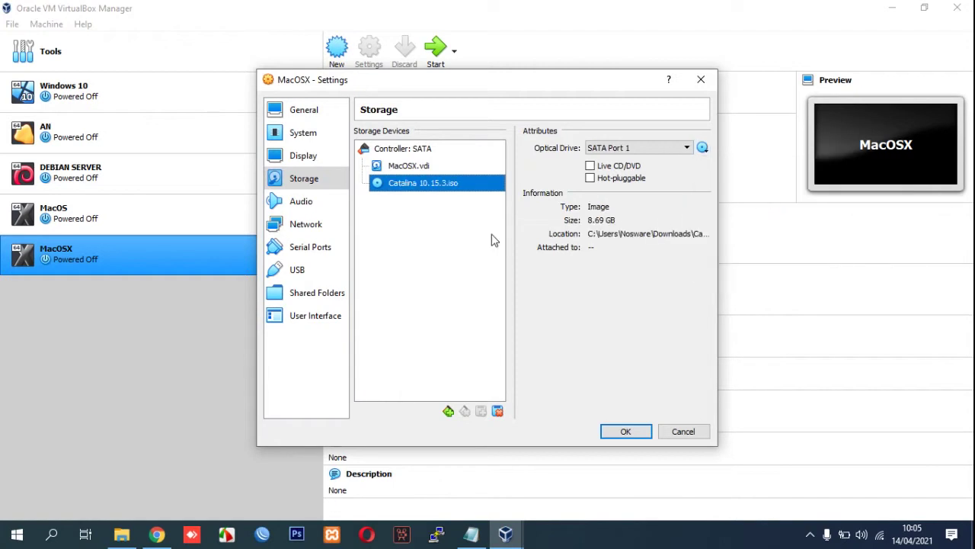
Set the video memory to 128 MB and look through the remote display and recording settings.
click(305, 155)
drag(462, 156, 675, 163)
click(430, 134)
click(489, 134)
click(426, 134)
click(374, 135)
Review the MacOSX system and display settings and save the machine's configuration.
click(297, 140)
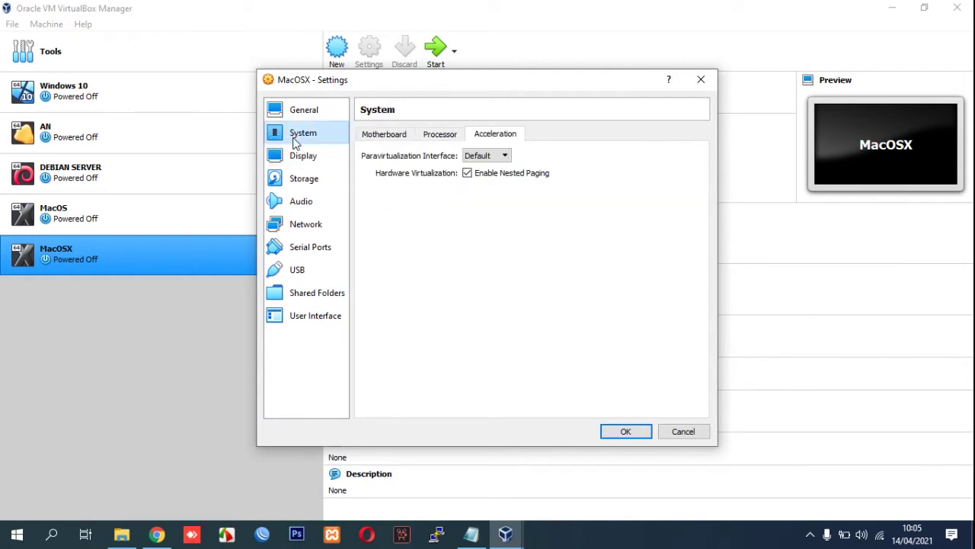
click(303, 160)
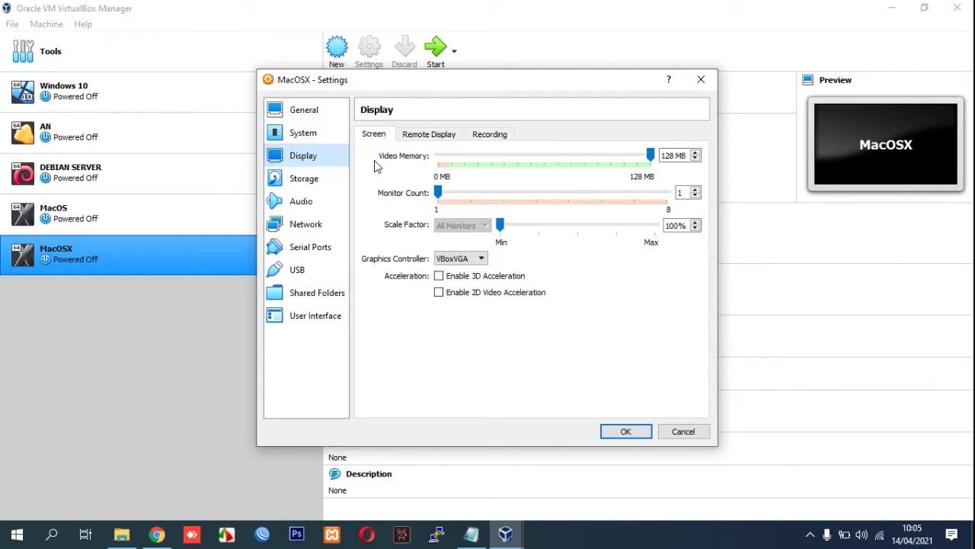
click(429, 136)
click(373, 136)
click(282, 138)
click(299, 157)
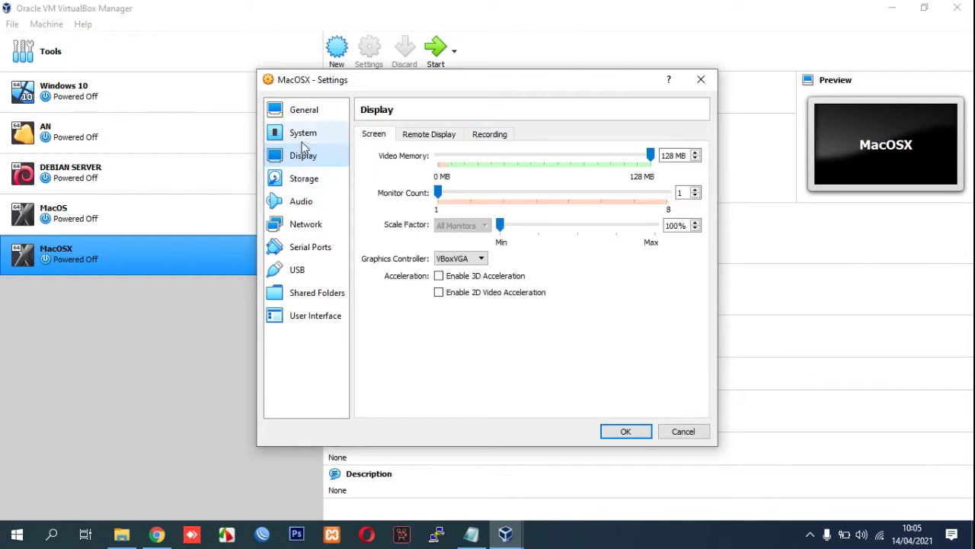
click(302, 137)
click(390, 134)
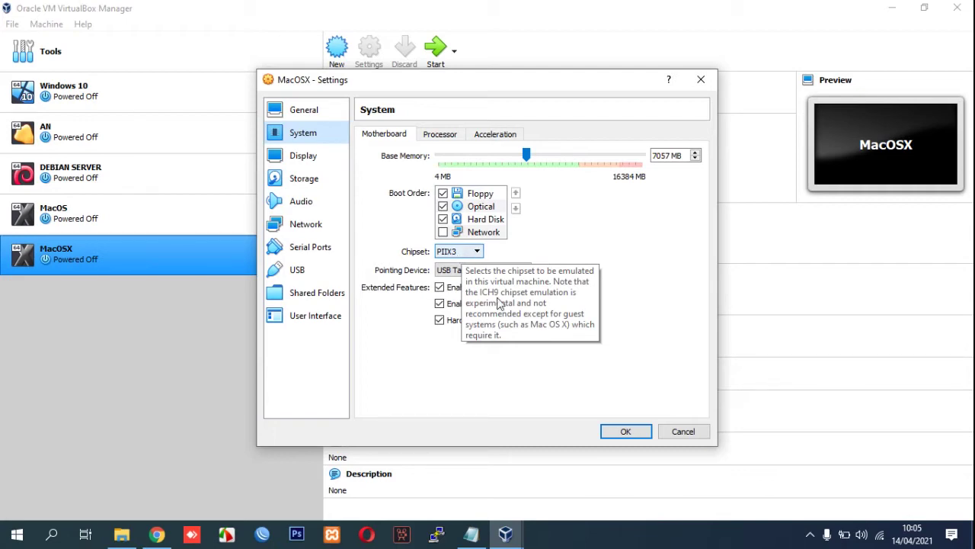
click(623, 432)
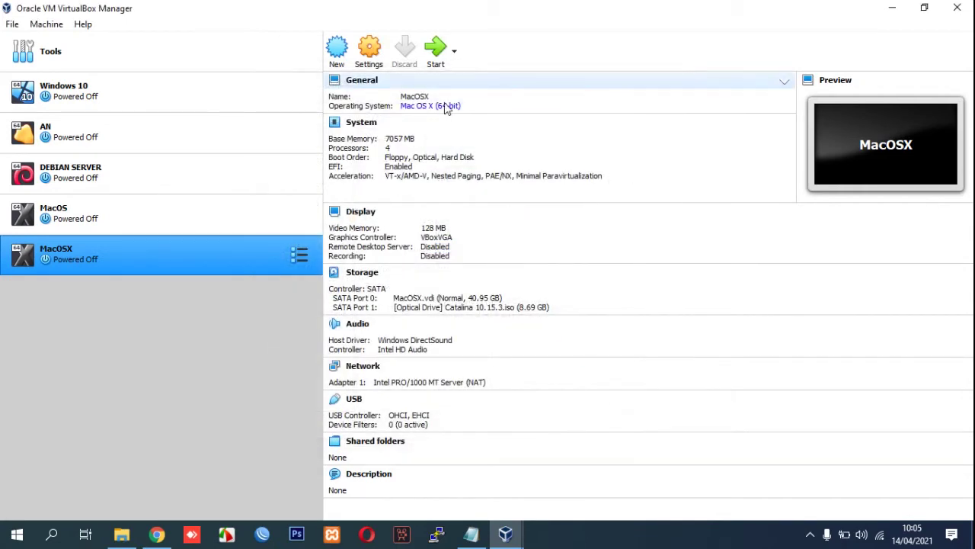
Start the MacOSX virtual machine from the Catalina 10.15.3.iso start-up disk and maximize its window.
click(438, 57)
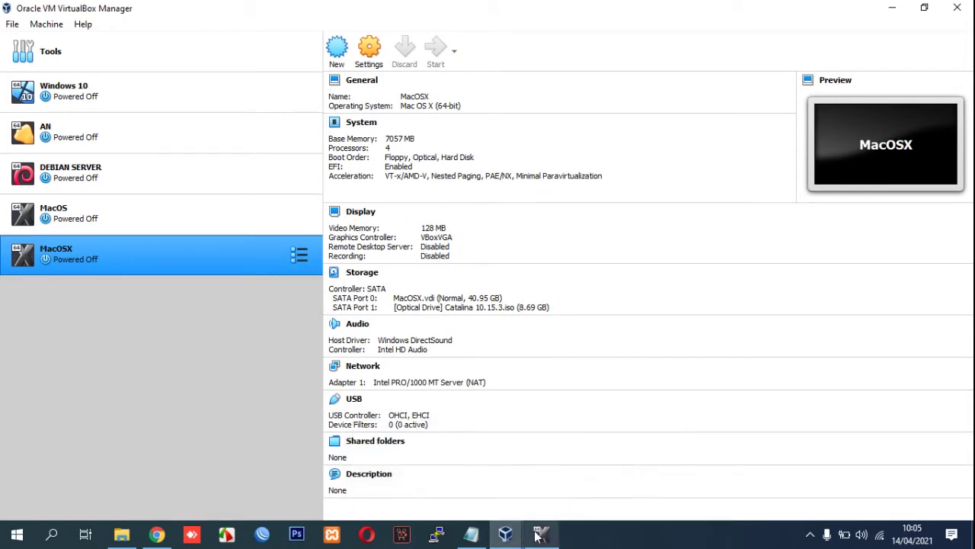
click(538, 536)
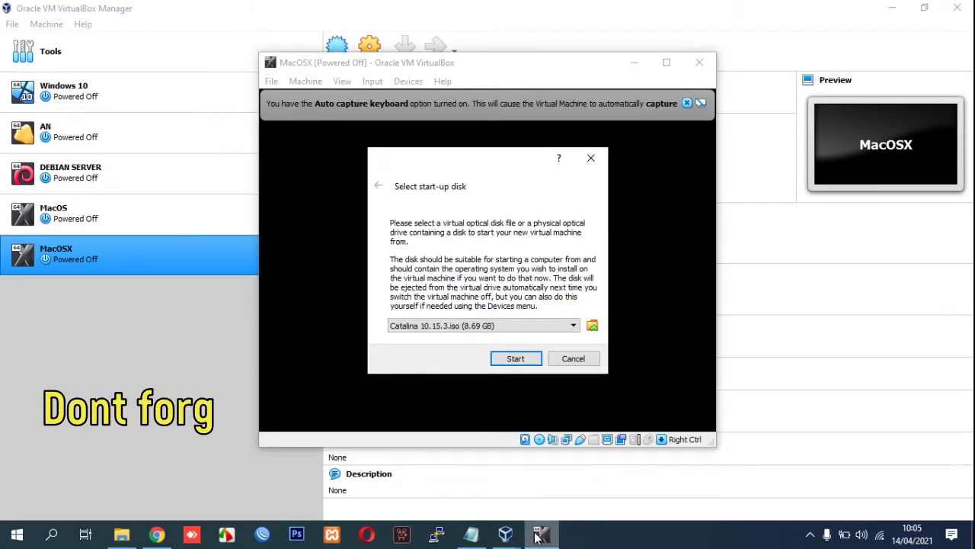
click(515, 358)
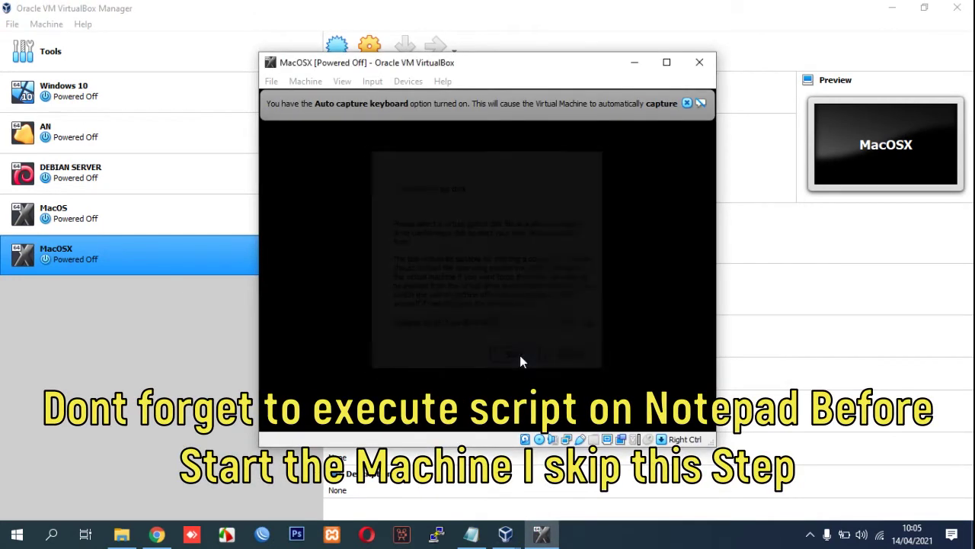
click(666, 62)
click(702, 45)
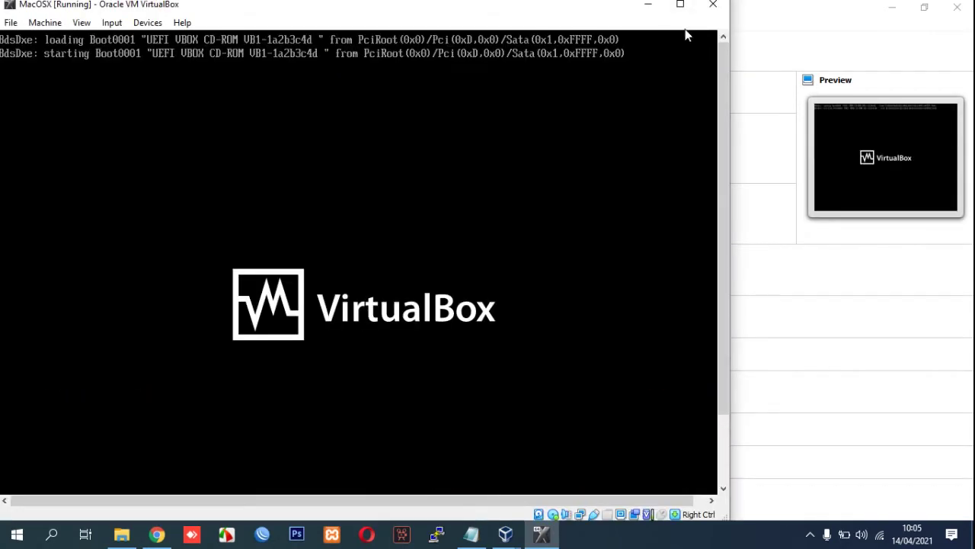
click(681, 5)
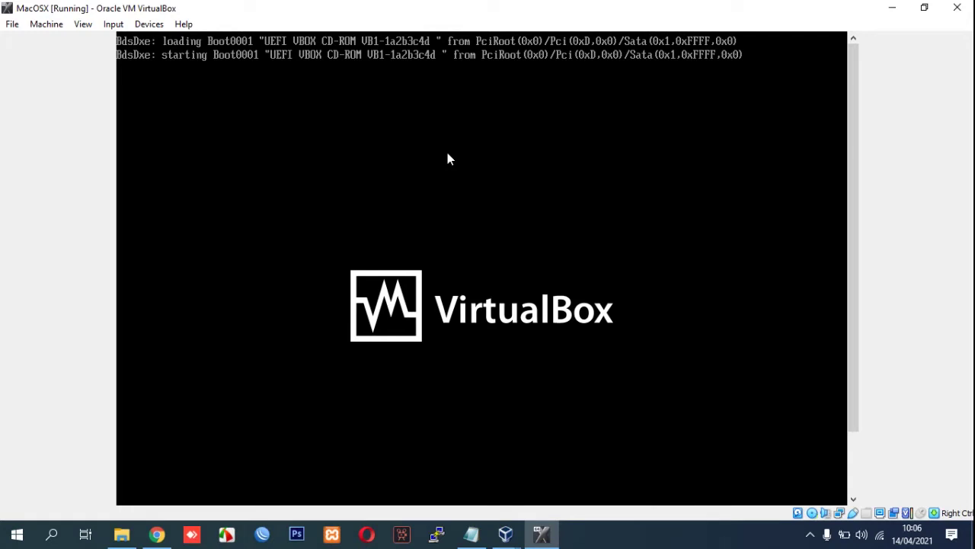
Close the running MacOSX virtual machine by powering it off.
click(957, 8)
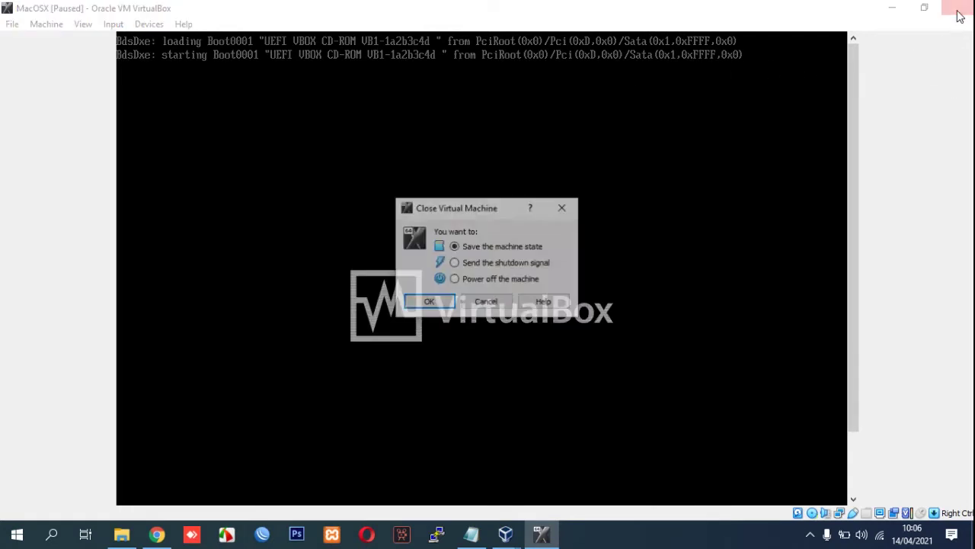
click(459, 280)
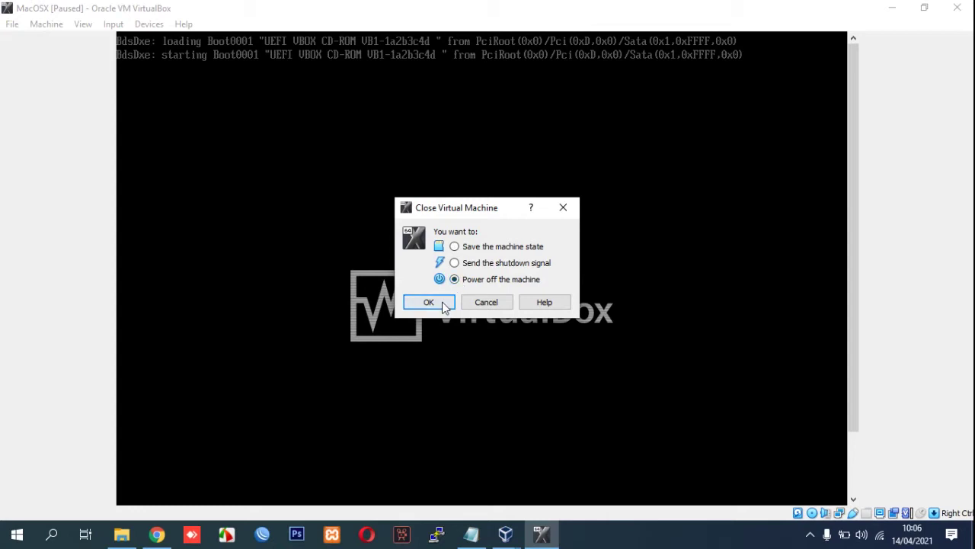
click(441, 302)
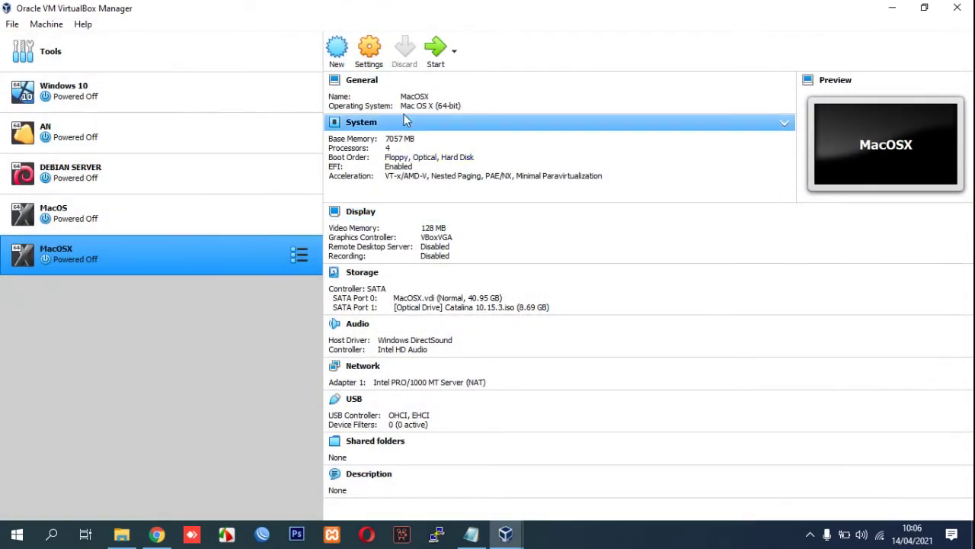
Set the MacOSX machine's motherboard chipset to ICH9 and save the settings.
click(372, 53)
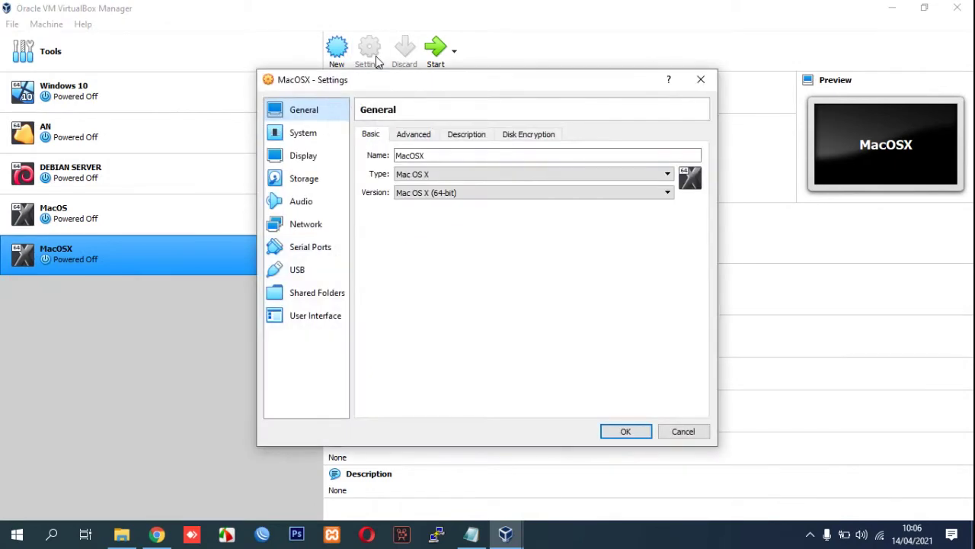
click(339, 133)
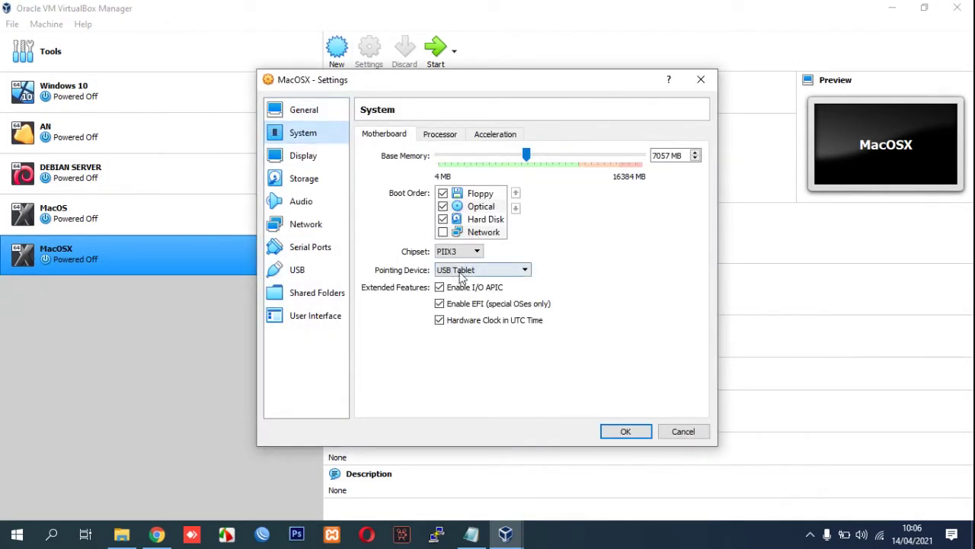
click(472, 252)
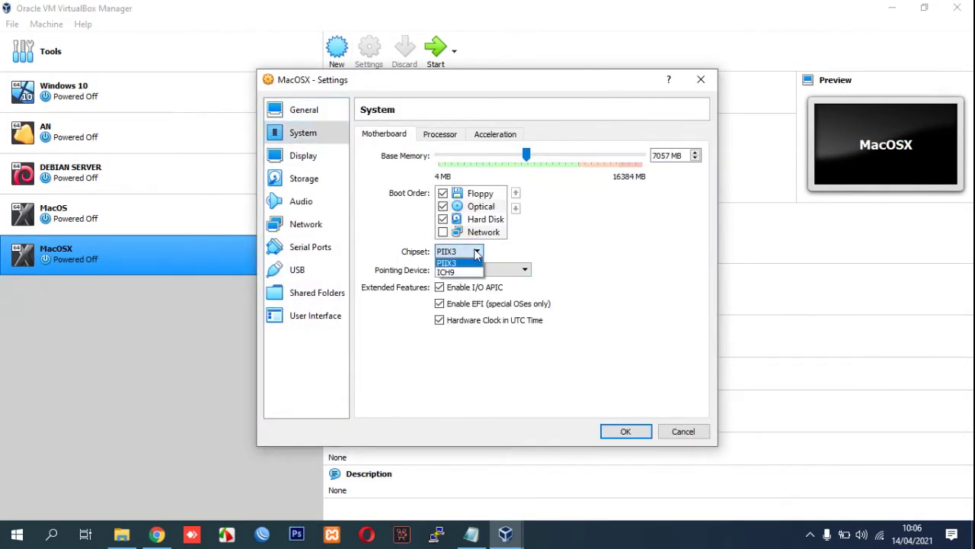
click(460, 272)
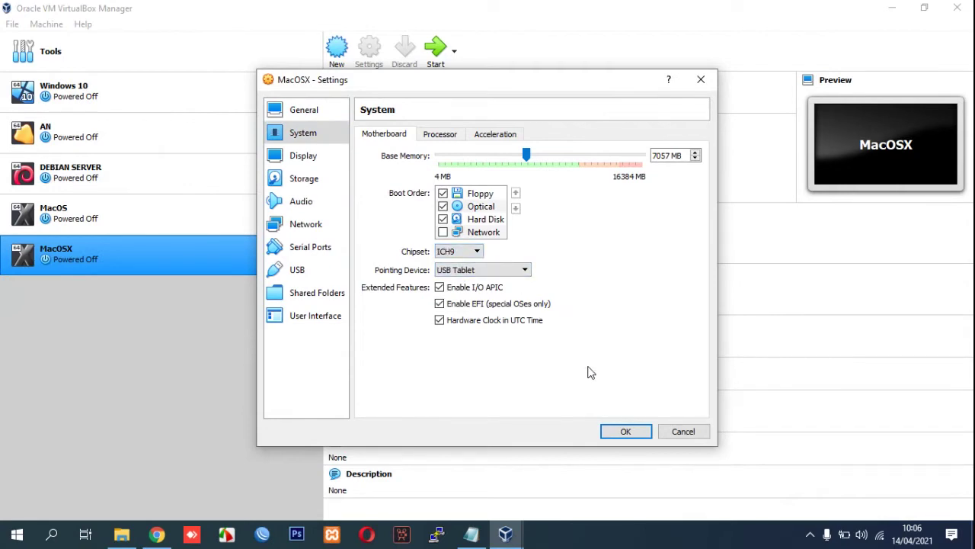
click(625, 431)
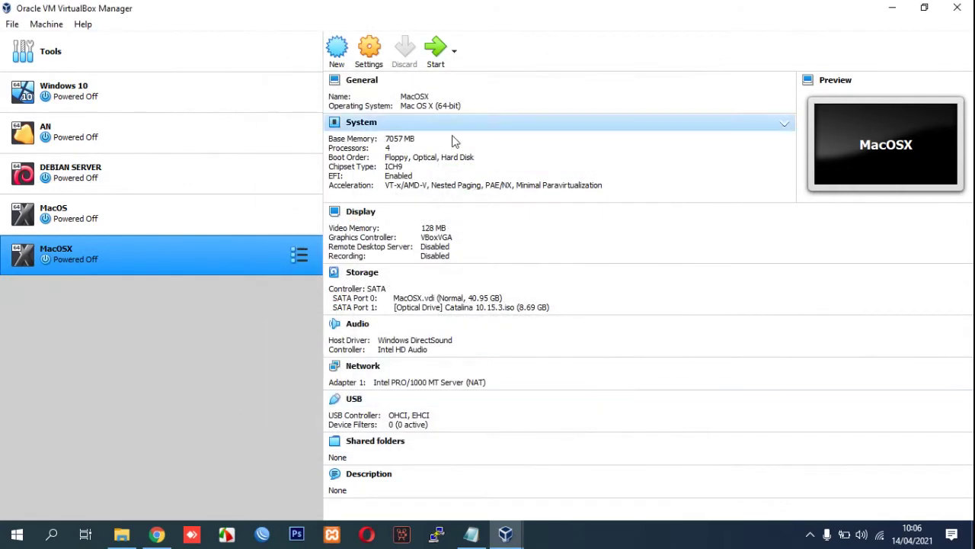
Start the MacOSX virtual machine and try to run install.nsh in the UEFI shell.
click(439, 64)
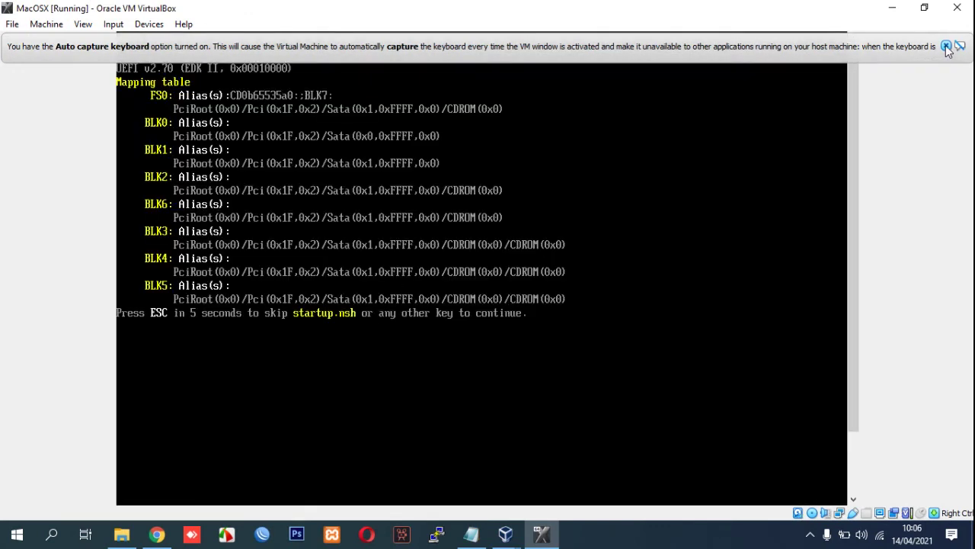
click(945, 47)
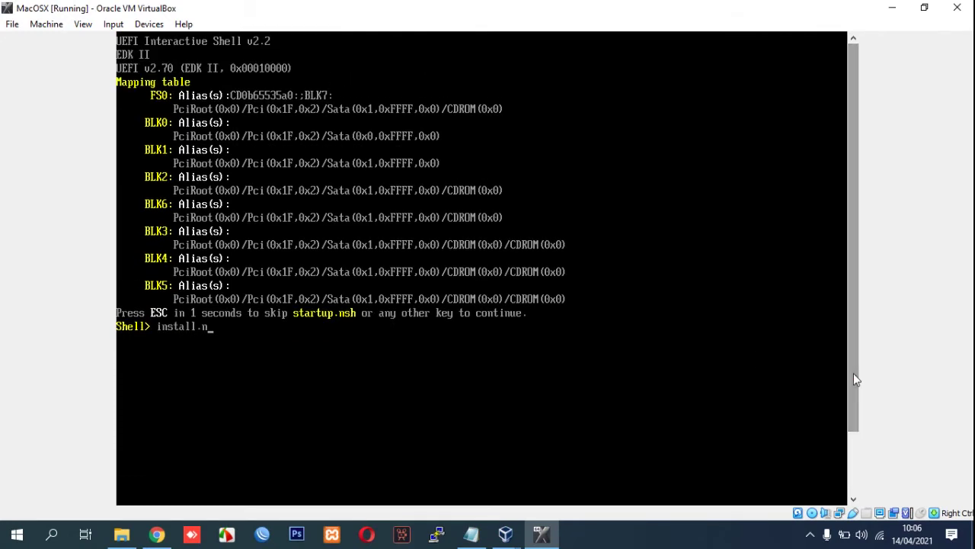
key(Return)
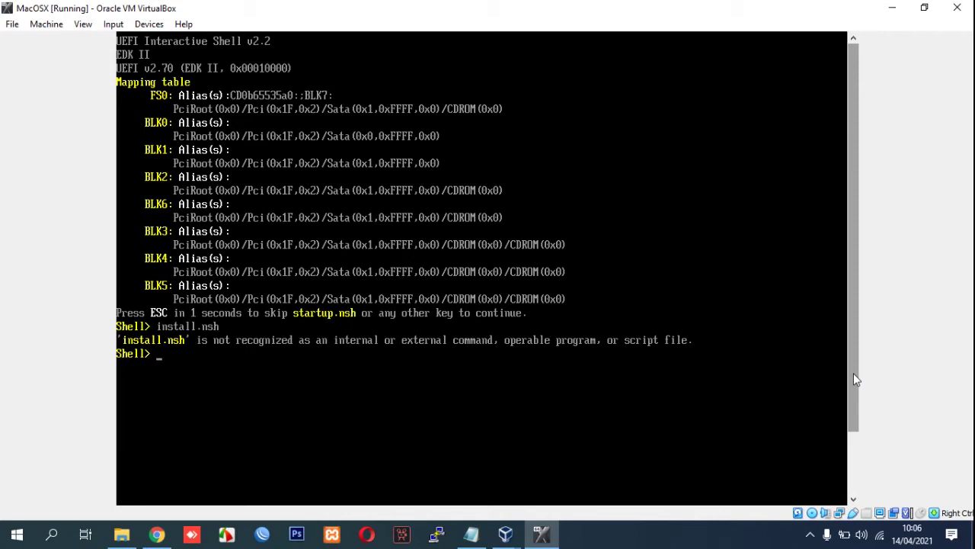
Exit the UEFI shell to the firmware setup and switch the virtual machine window to scaled mode.
text(exit)
key(Return)
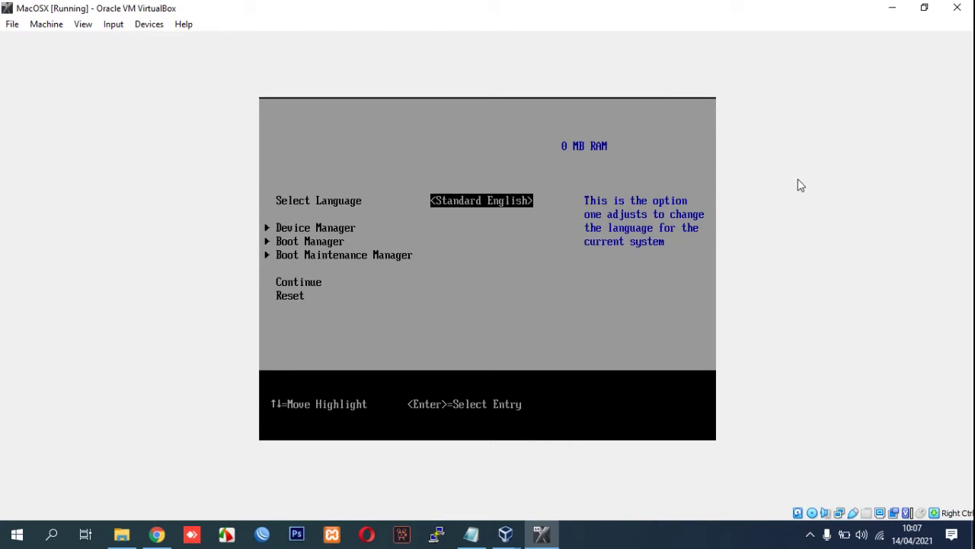
click(79, 28)
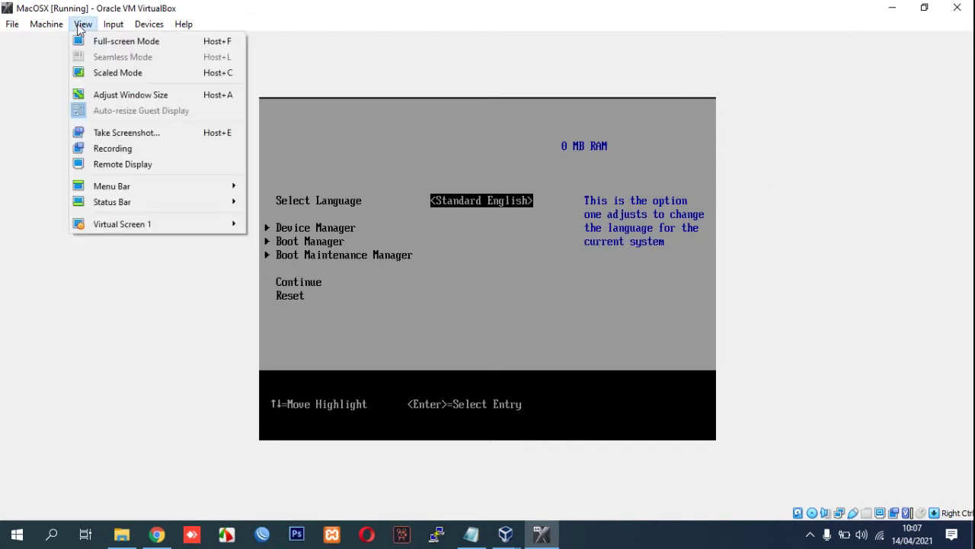
click(114, 72)
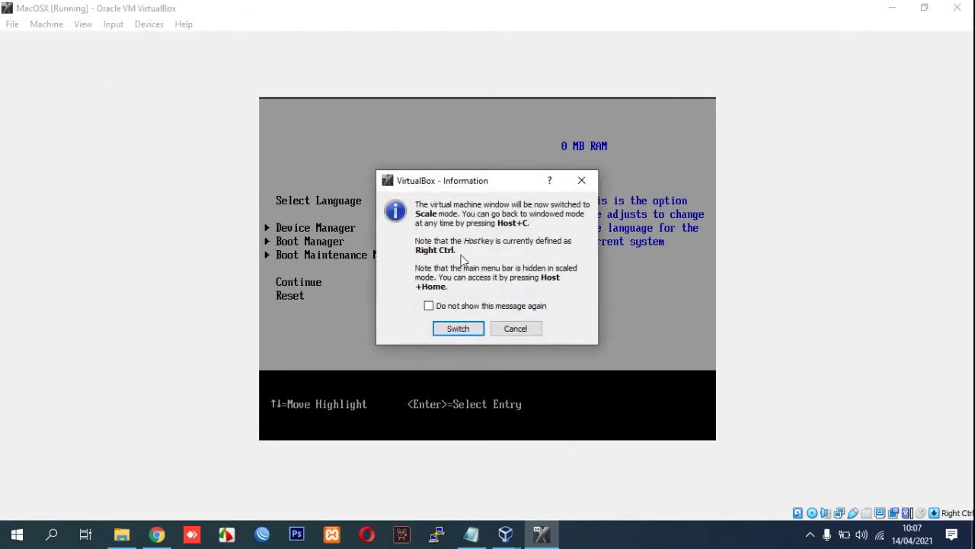
click(460, 328)
click(666, 77)
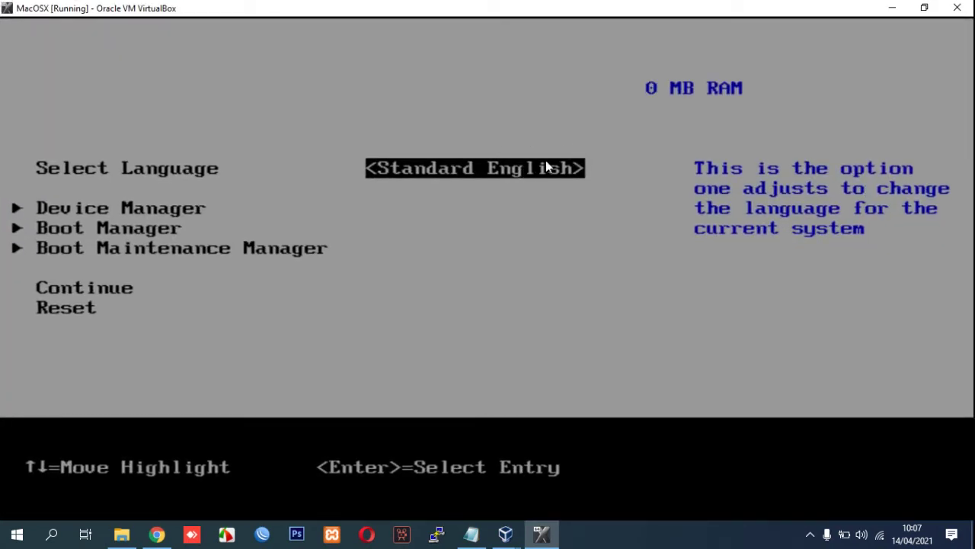
Choose Boot From File in the Boot Maintenance Manager and open the HFS+ volume.
key(Down)
key(Down)
key(Down)
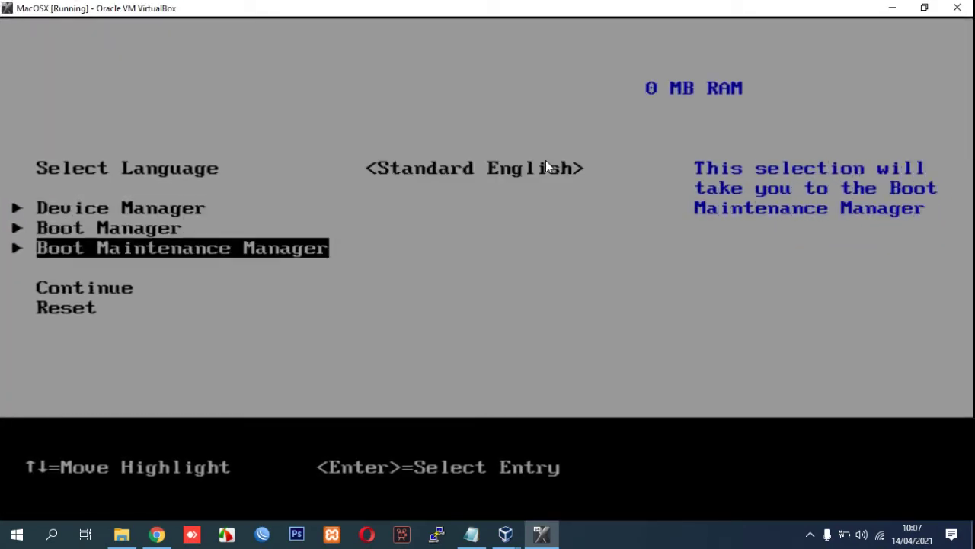
key(Return)
key(Down)
key(Down)
key(Down)
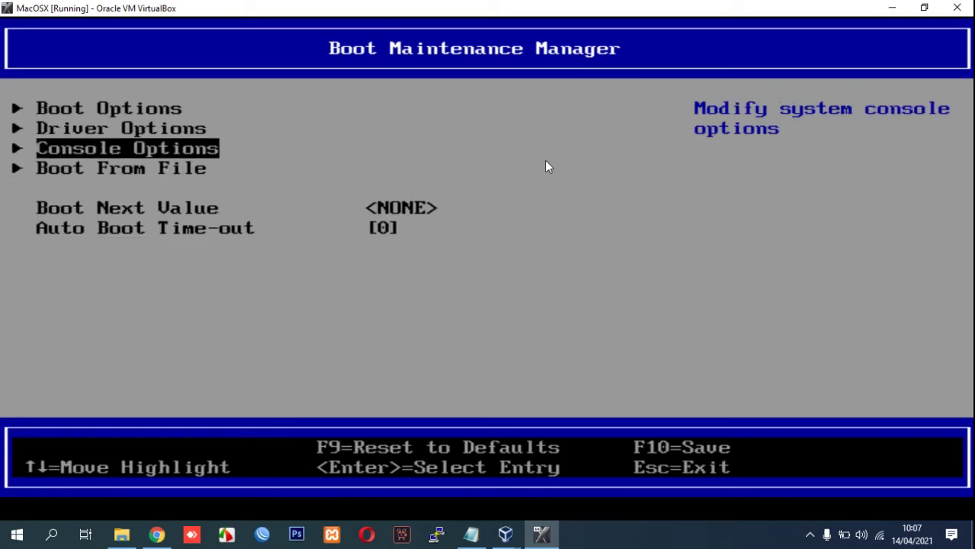
key(Return)
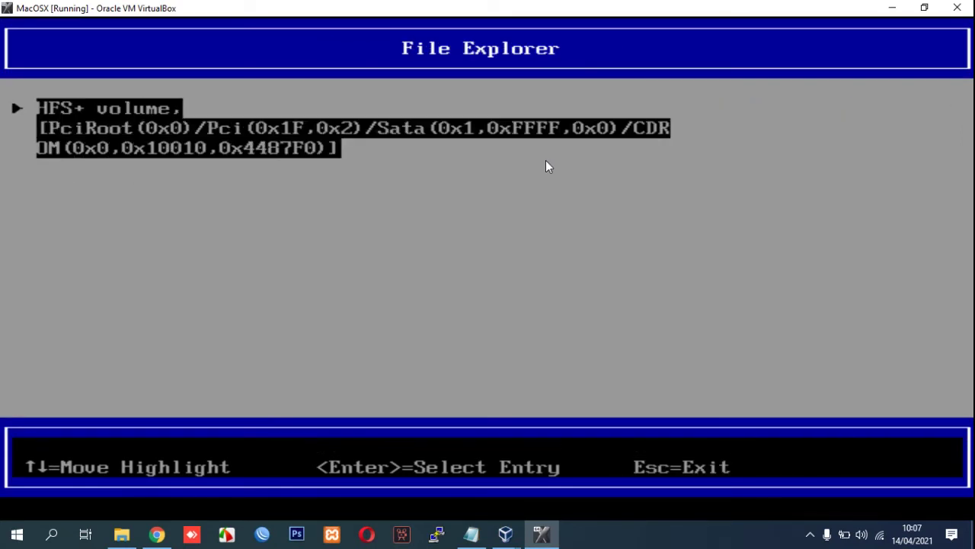
key(Return)
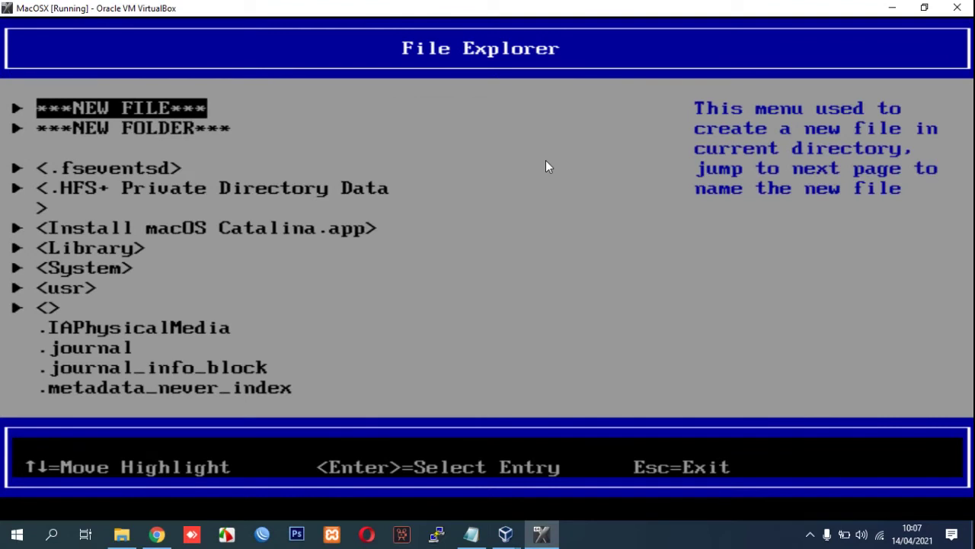
Open the System folder on the HFS+ volume in the File Explorer.
key(Down)
key(Down)
key(Down)
key(Down)
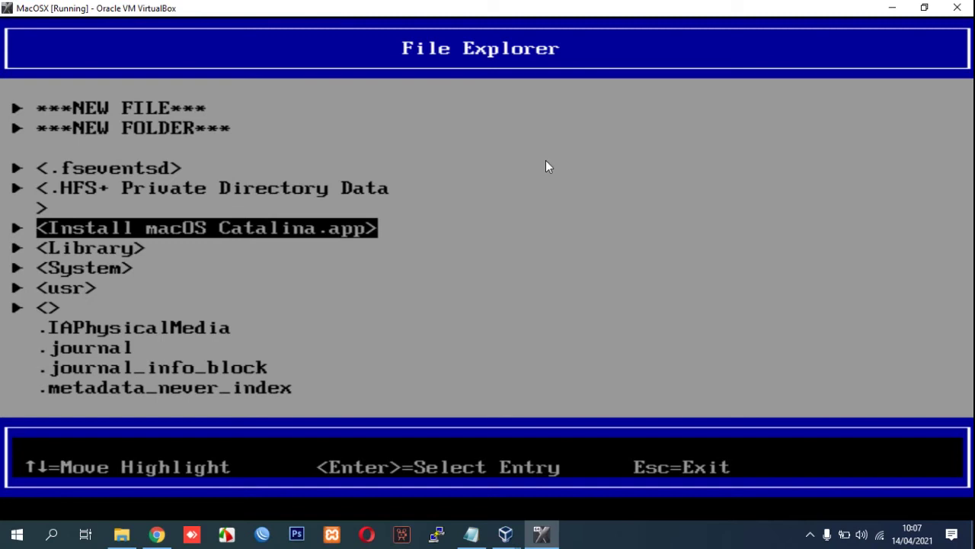
key(Down)
key(Down)
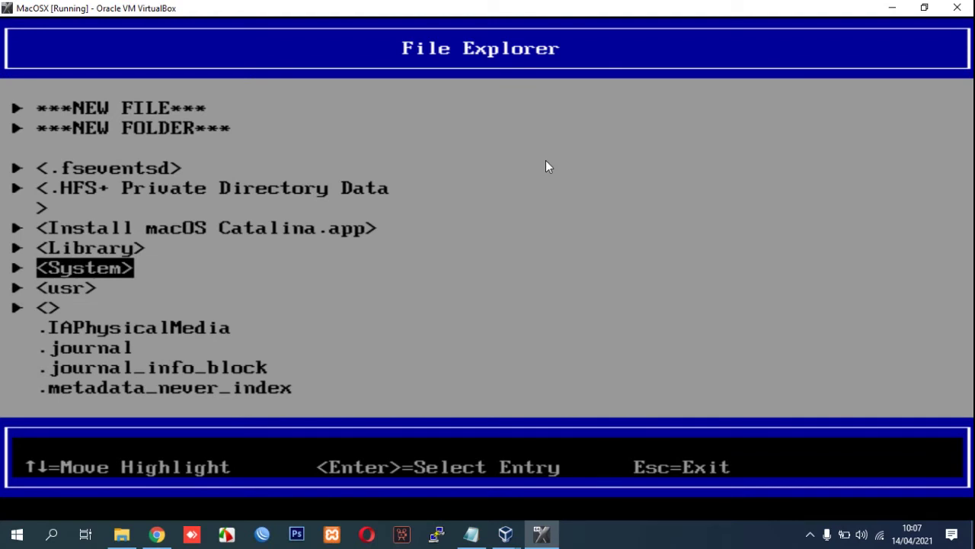
key(Return)
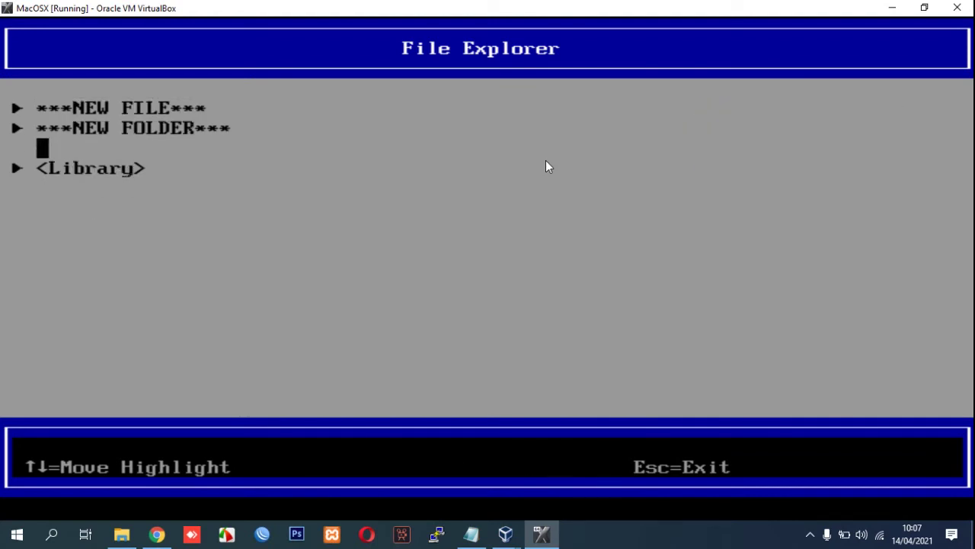
Browse through the Library folder to boot.efi and boot the machine from that file.
key(Down)
key(Down)
key(Down)
key(Return)
key(Down)
key(Down)
key(Down)
key(Down)
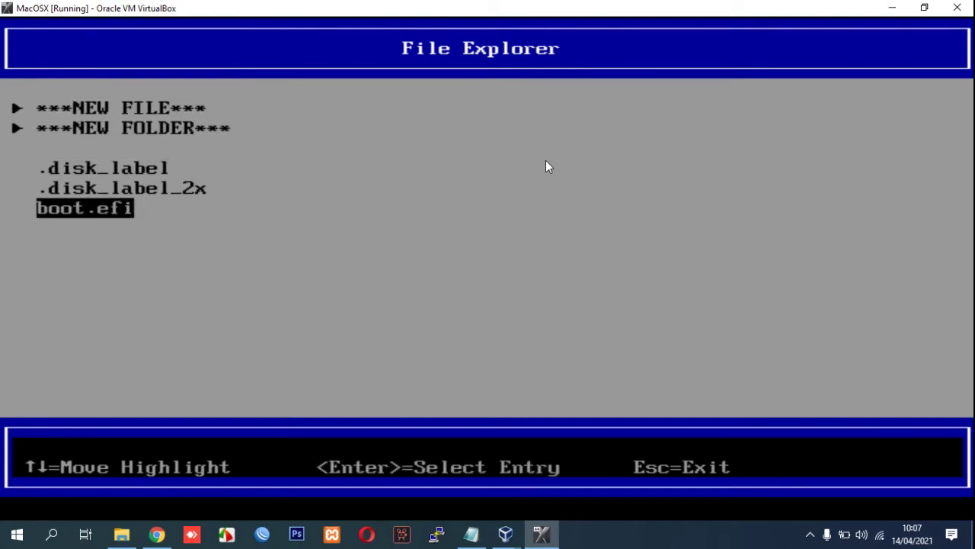
key(Return)
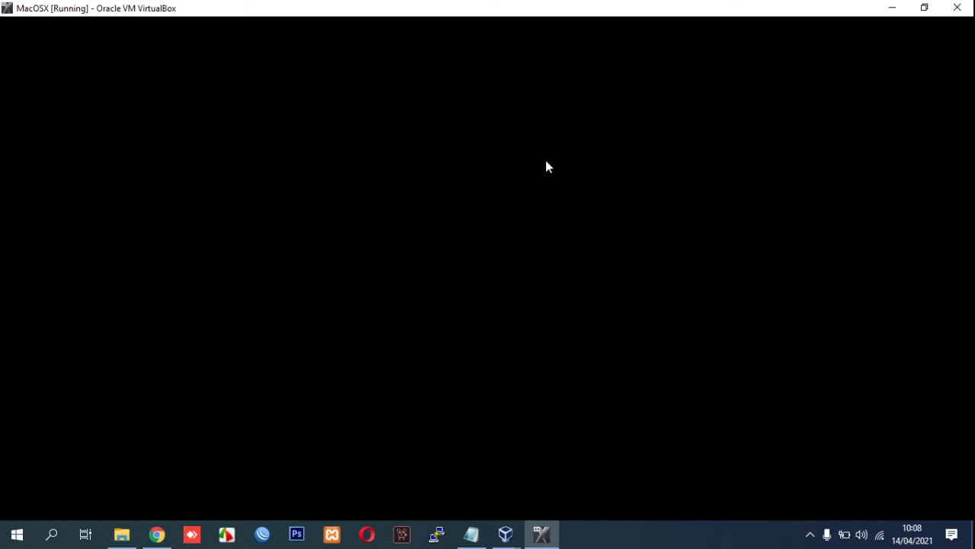
Power off the MacOSX virtual machine and open the acceleration options in its system settings.
click(962, 9)
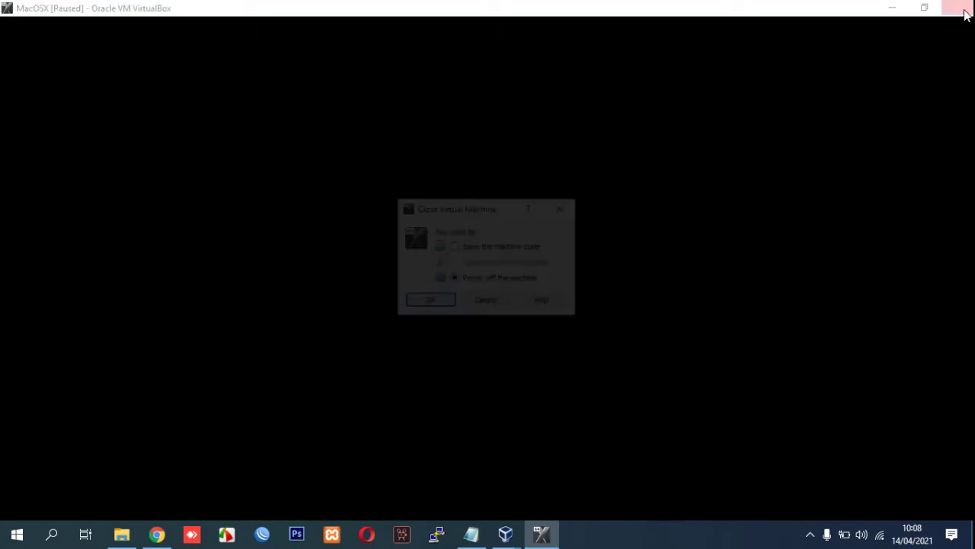
click(429, 303)
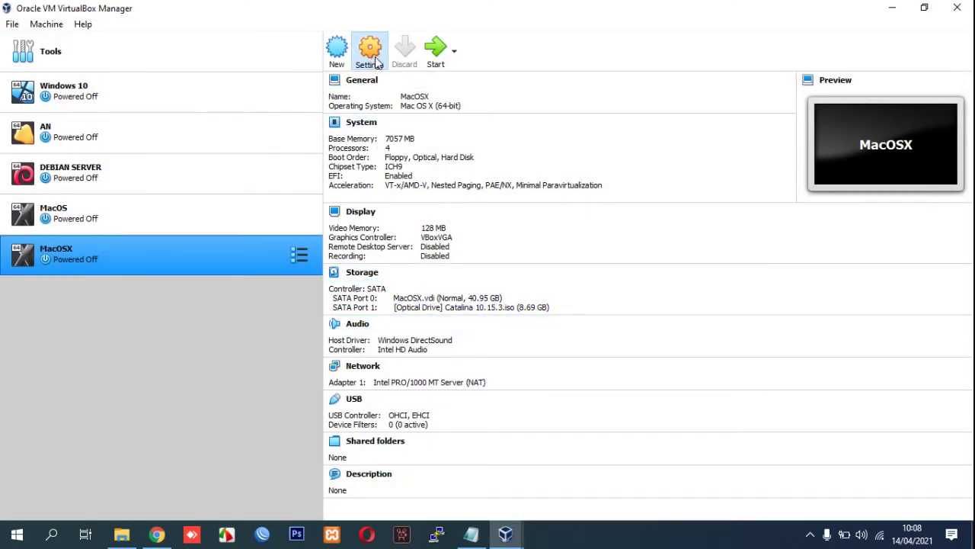
click(371, 51)
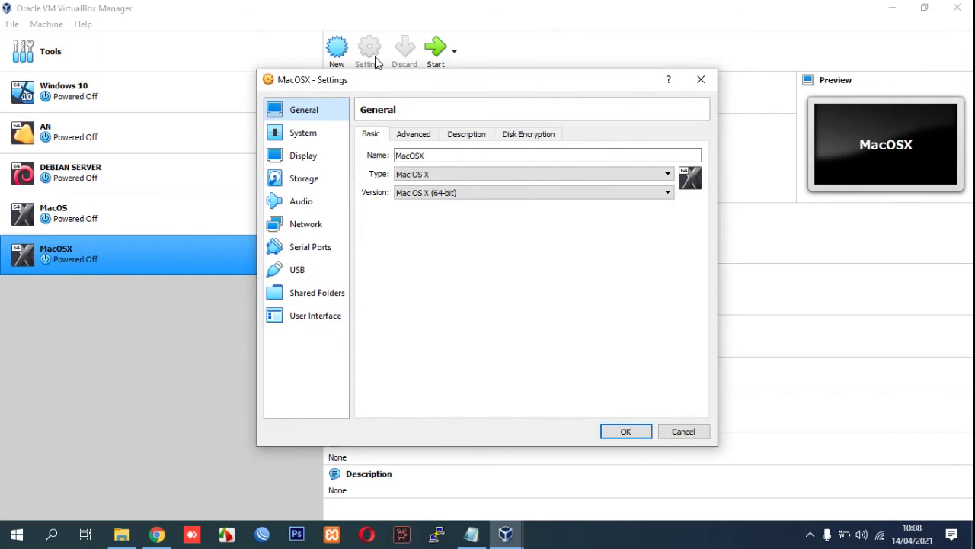
click(320, 134)
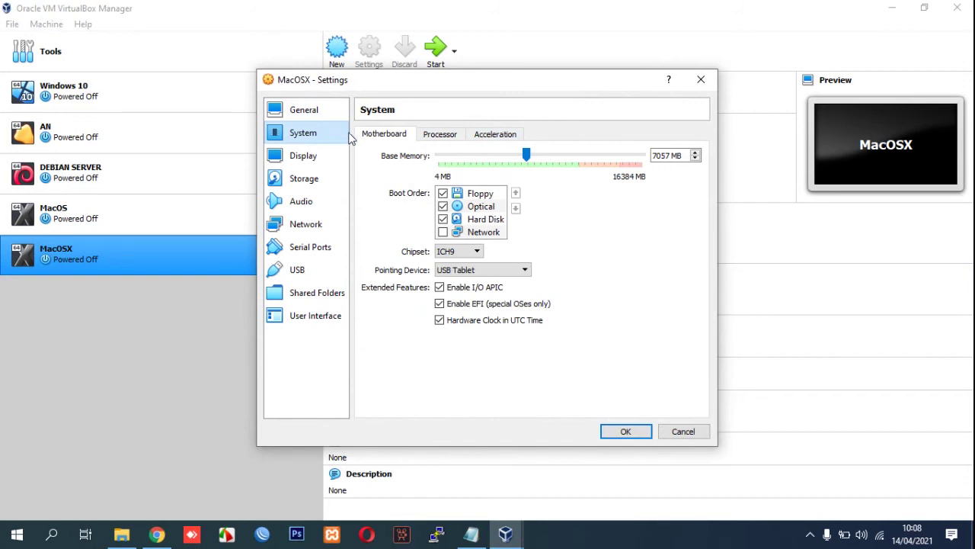
click(495, 135)
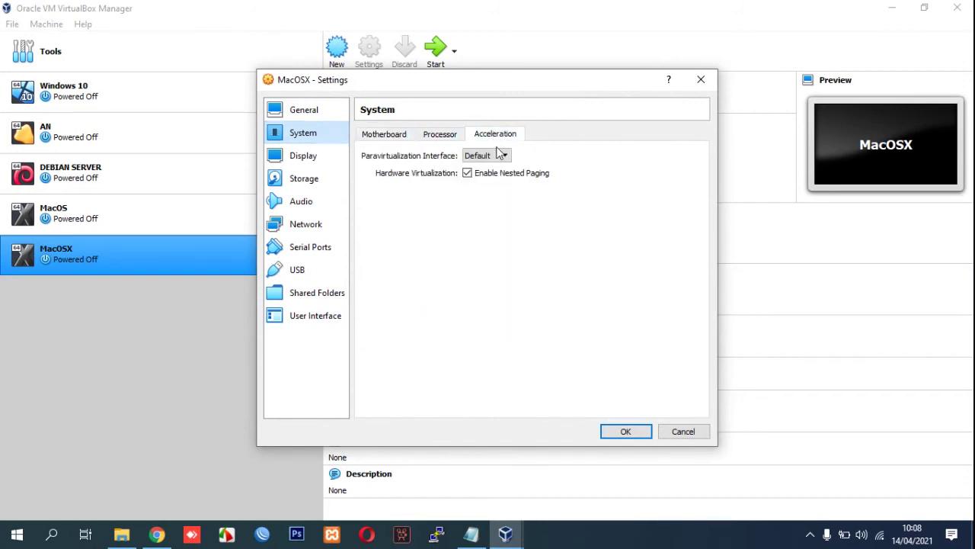
Set the paravirtualization interface to None, disable nested paging and save the MacOSX settings.
click(501, 156)
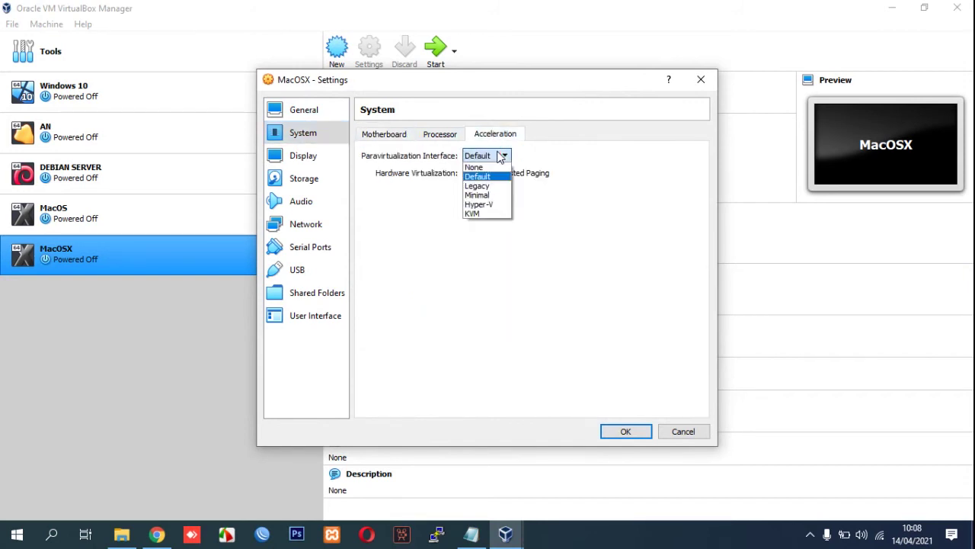
click(501, 167)
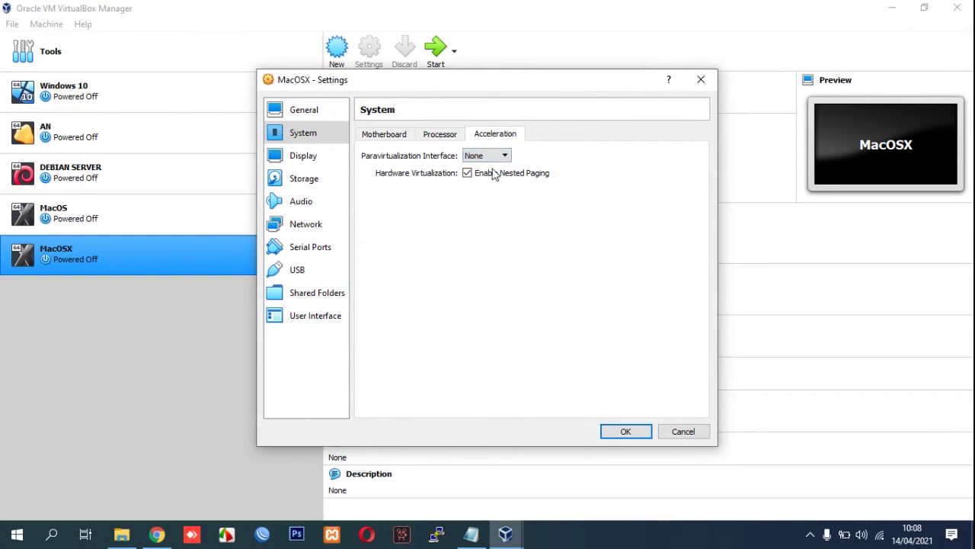
click(493, 158)
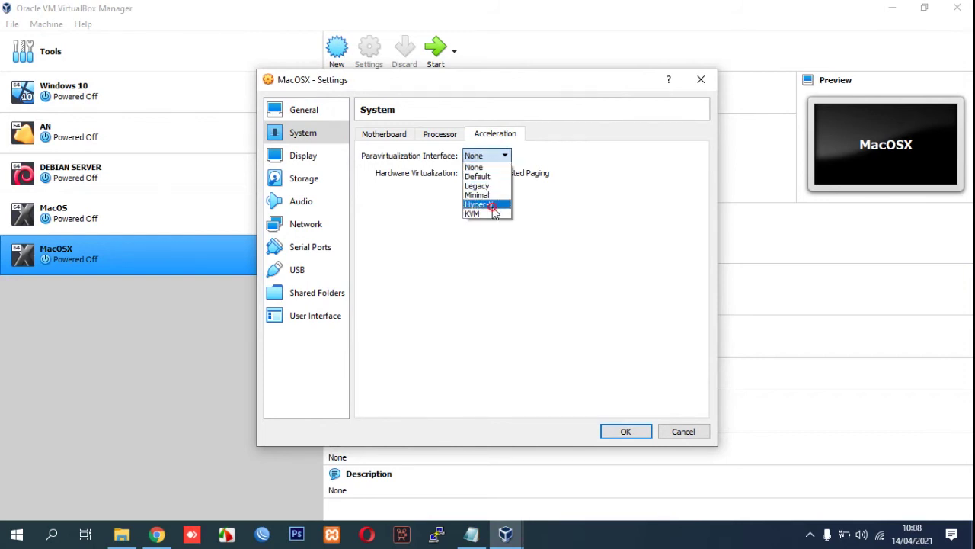
click(493, 204)
click(501, 156)
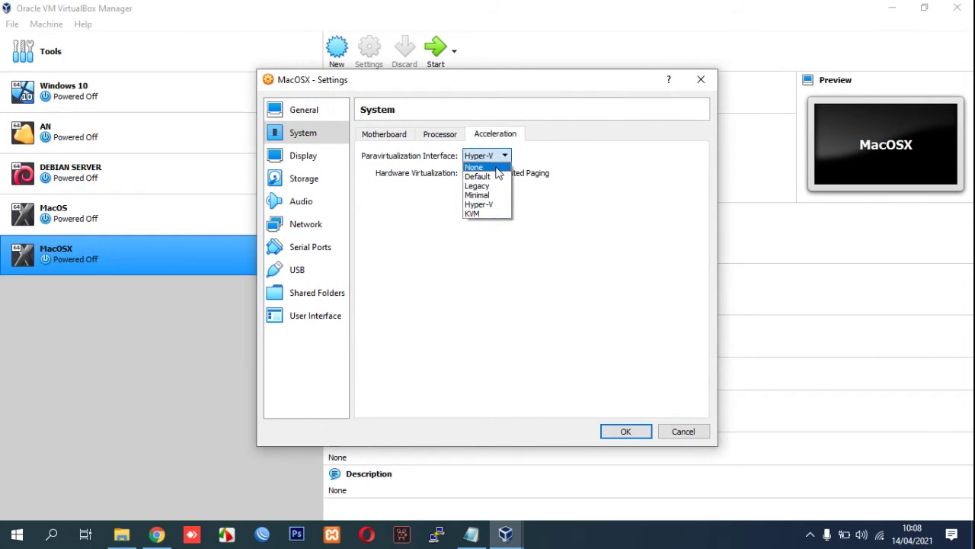
click(497, 168)
click(471, 174)
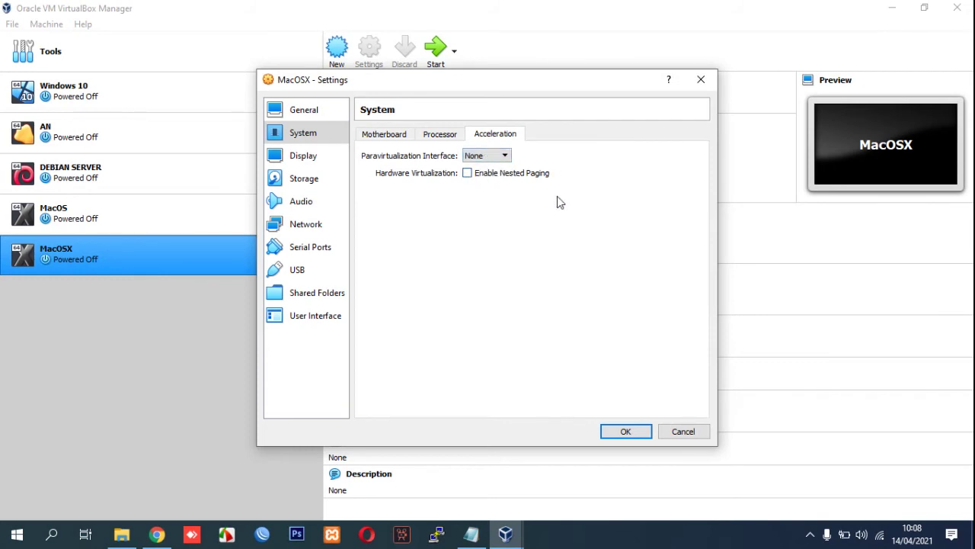
click(627, 432)
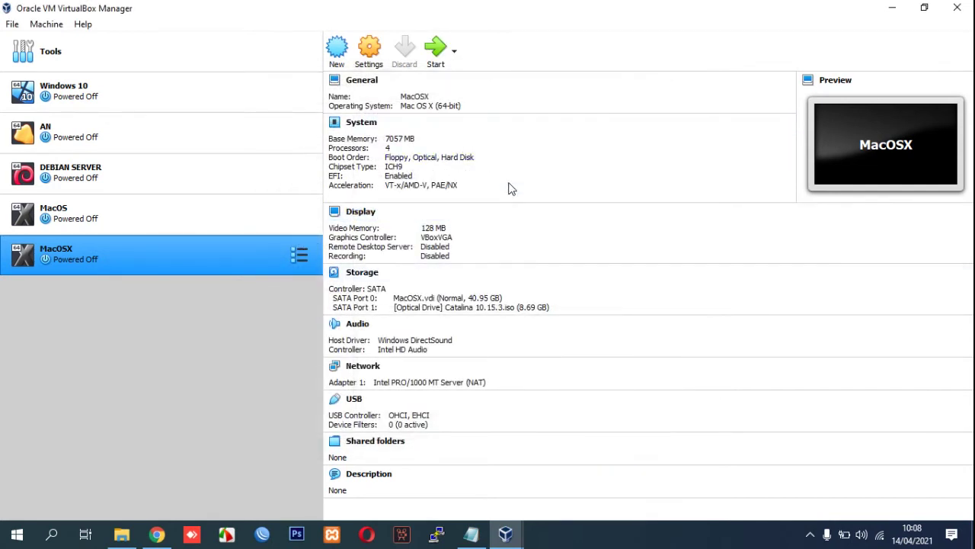
Start the MacOSX virtual machine in scale mode and dismiss the keyboard capture notice.
click(434, 62)
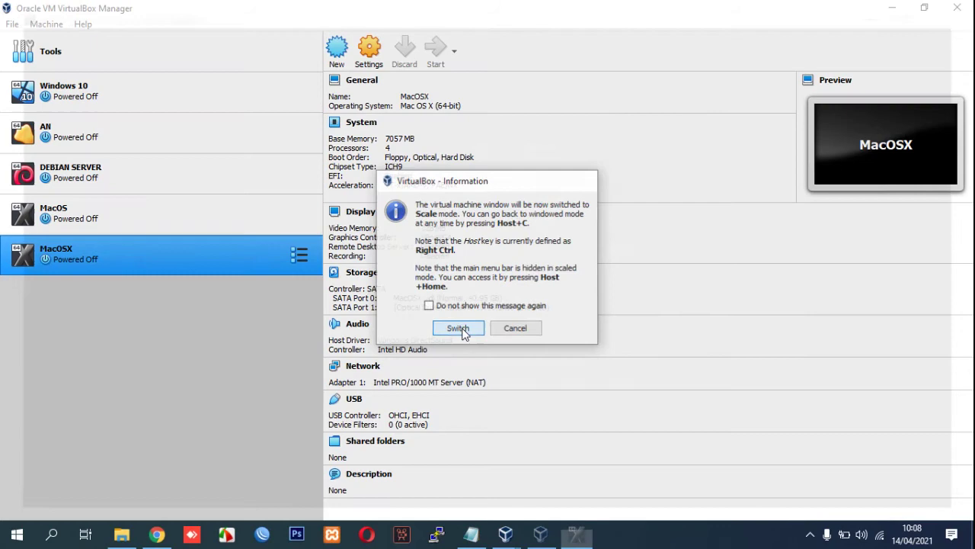
click(460, 329)
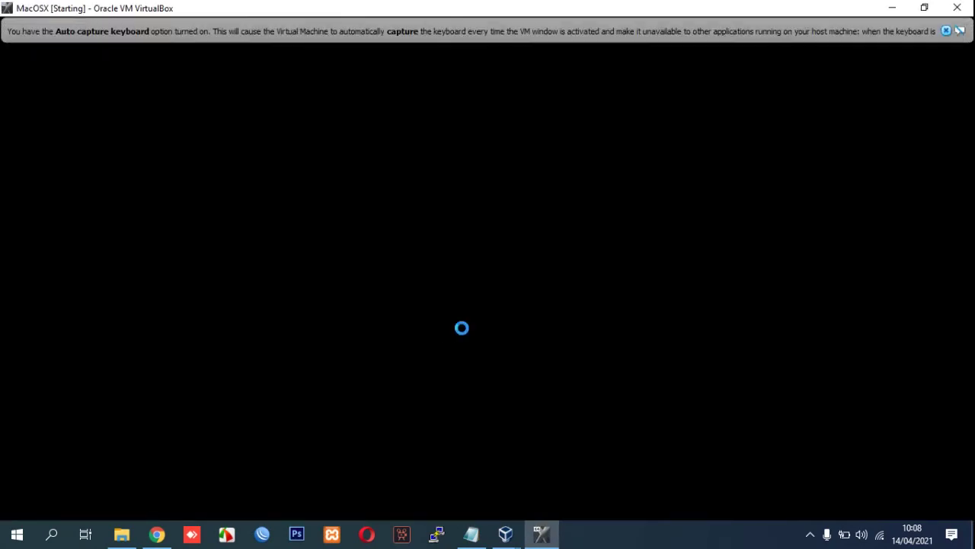
click(947, 31)
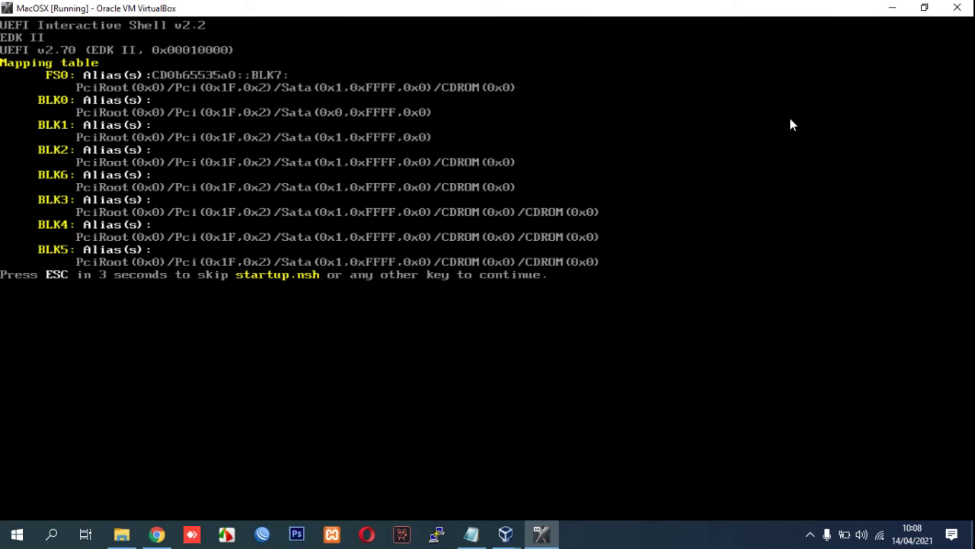
Skip startup.nsh, exit the UEFI Interactive Shell and open the Boot Maintenance Manager.
key(Escape)
text(exit)
key(Return)
key(Down)
key(Down)
key(Down)
key(Return)
Choose Boot From File and open the System folder on the HFS+ volume.
key(Down)
key(Down)
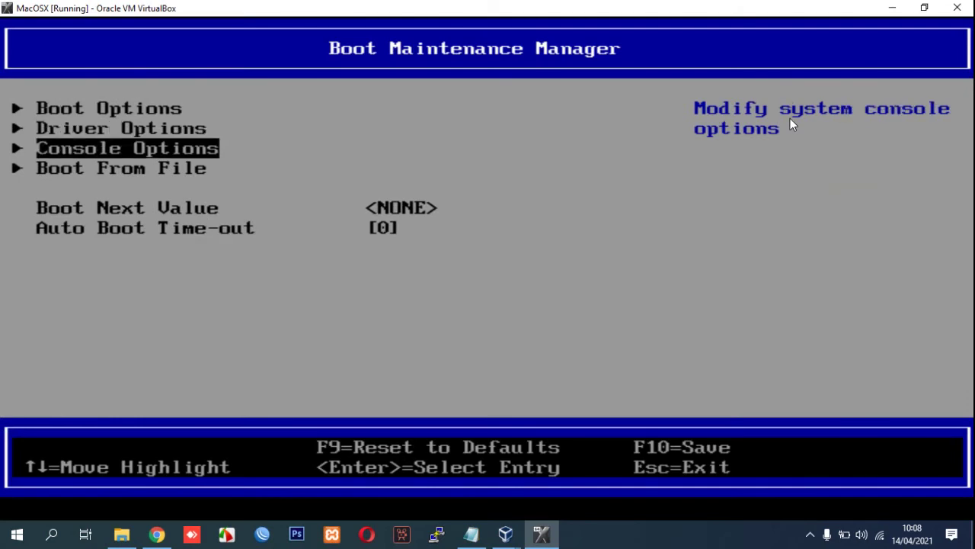
key(Down)
key(Return)
key(Return)
key(Down)
key(Down)
key(Down)
key(Down)
key(Down)
key(Return)
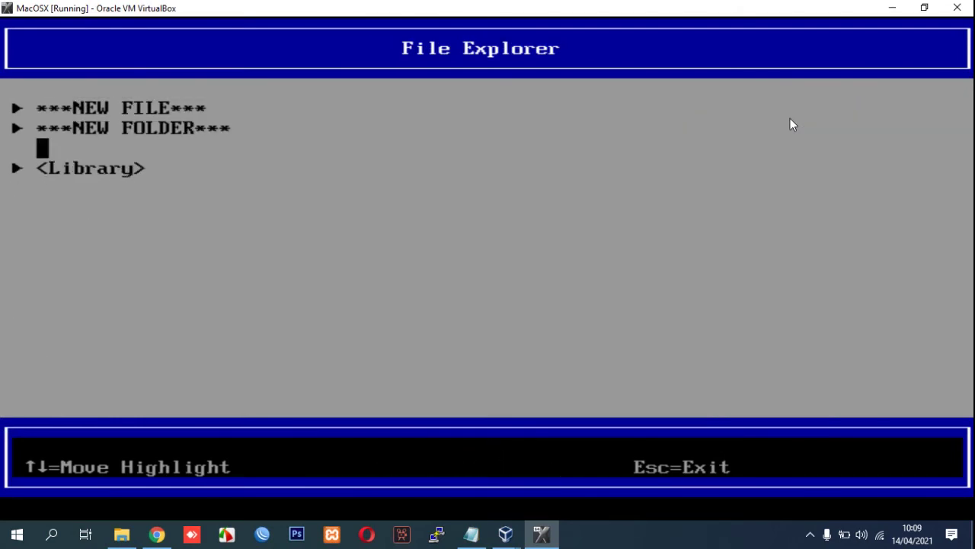
Browse from the Library folder to boot.efi and boot the virtual machine from that file.
key(Down)
key(Down)
key(Down)
key(Return)
key(Down)
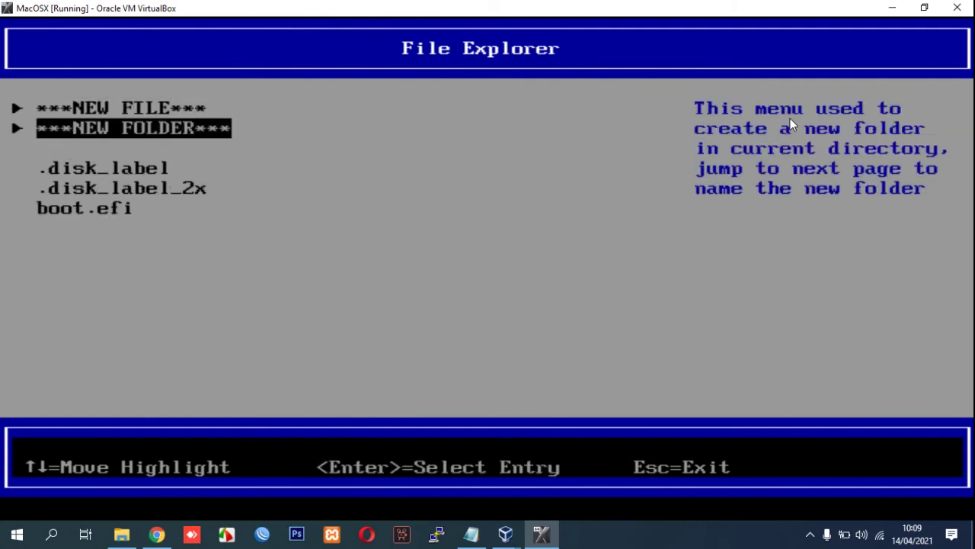
key(Down)
key(Down)
key(Down)
key(Return)
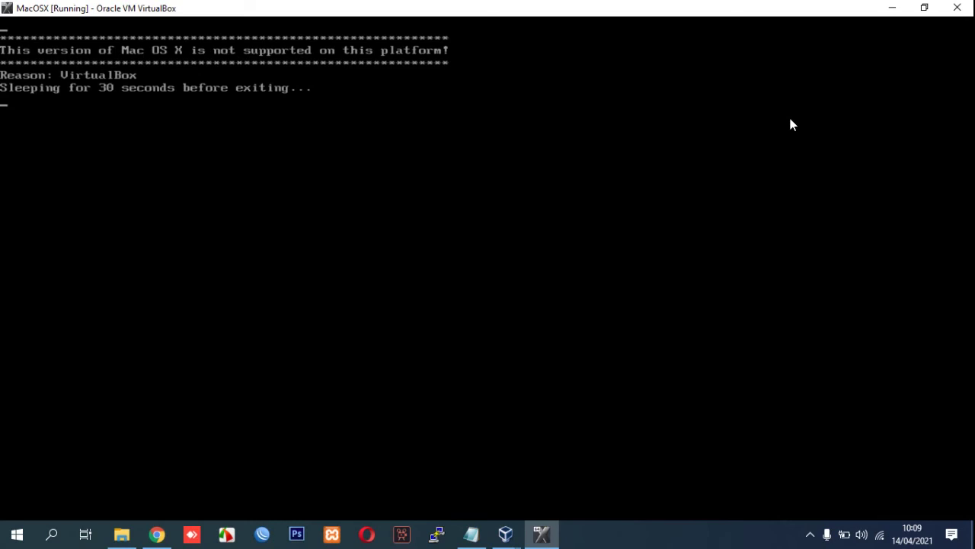
Accept mouse and keyboard capture for the running MacOSX machine and power it off.
click(3, 54)
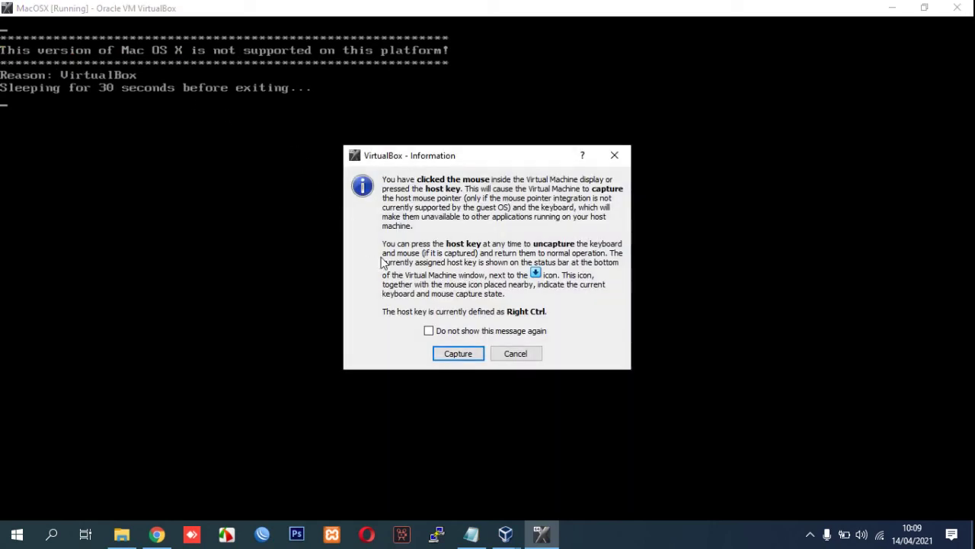
click(460, 354)
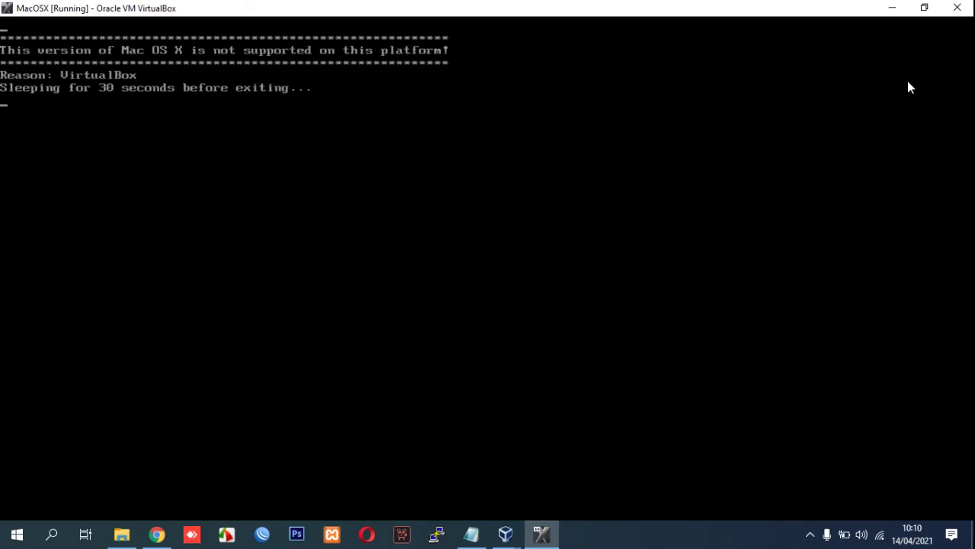
click(957, 7)
click(449, 299)
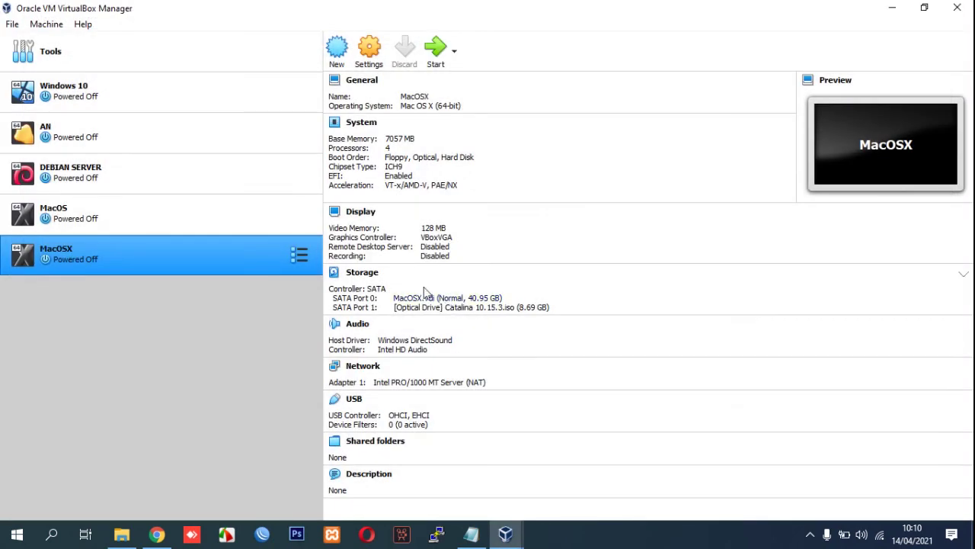
click(371, 53)
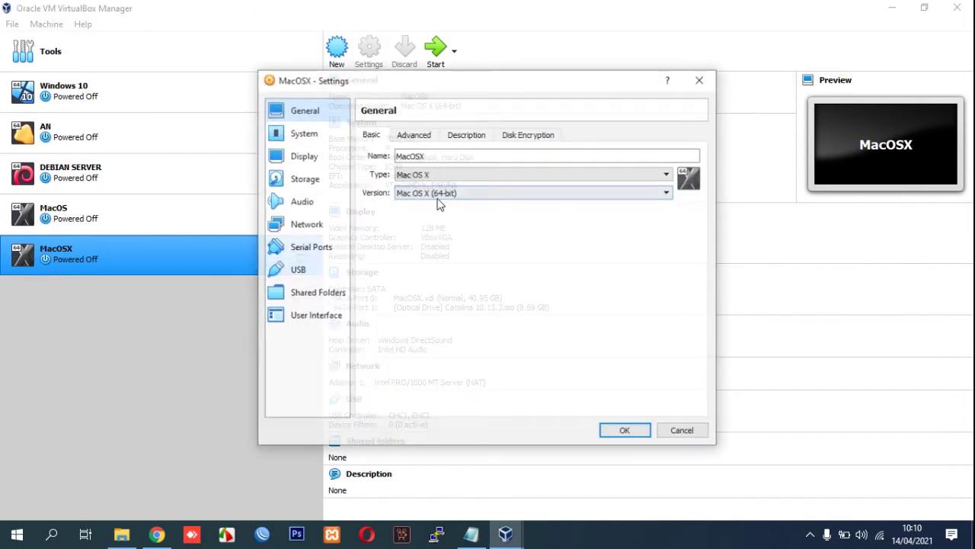
click(314, 134)
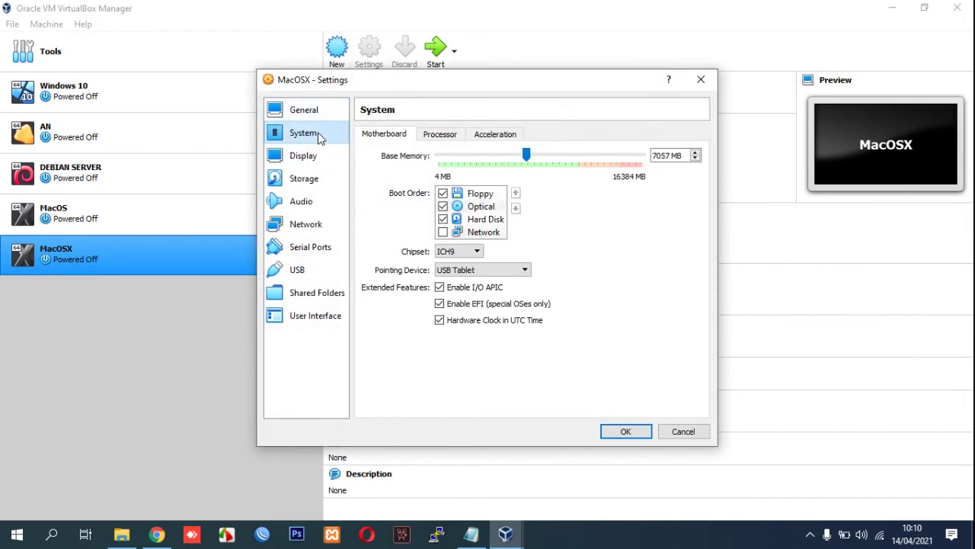
click(495, 136)
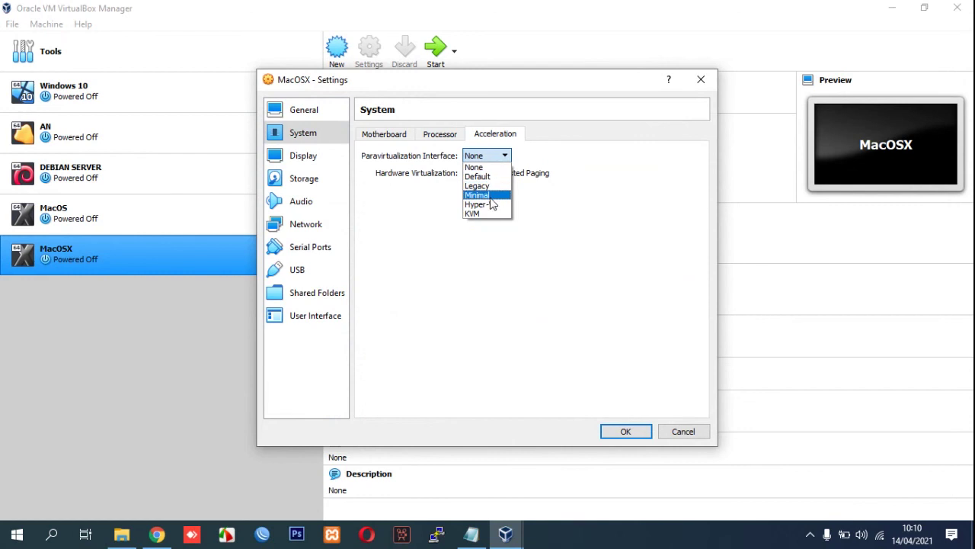
click(487, 203)
click(471, 174)
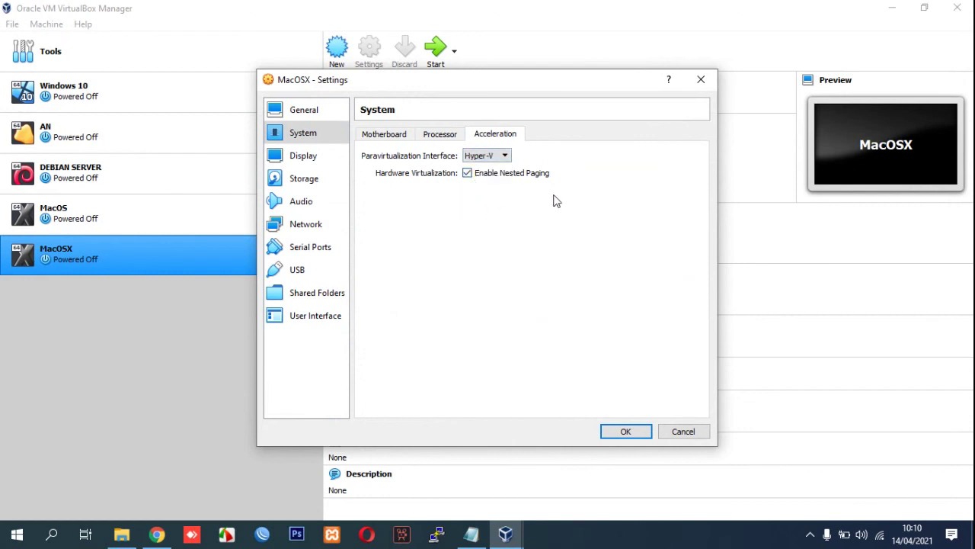
click(500, 157)
click(492, 166)
click(468, 173)
click(390, 140)
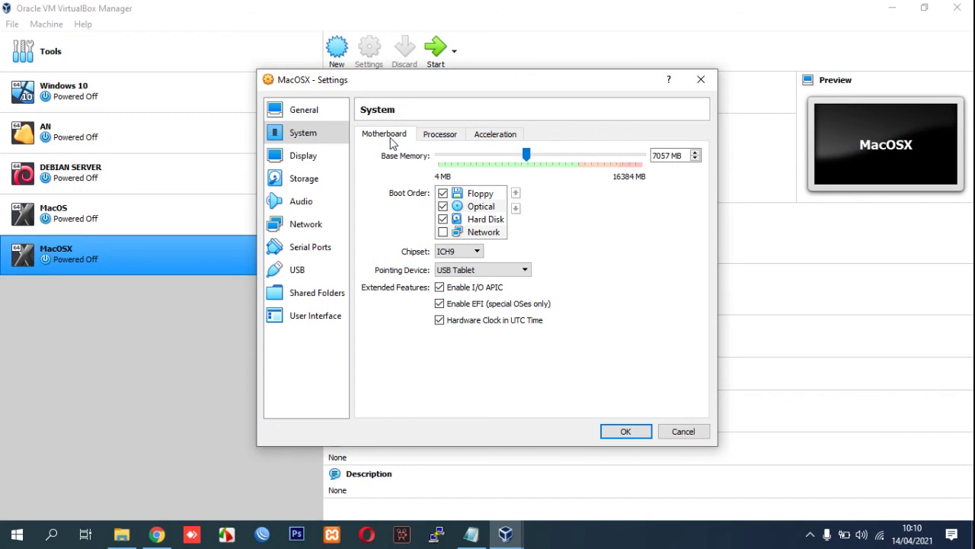
click(681, 431)
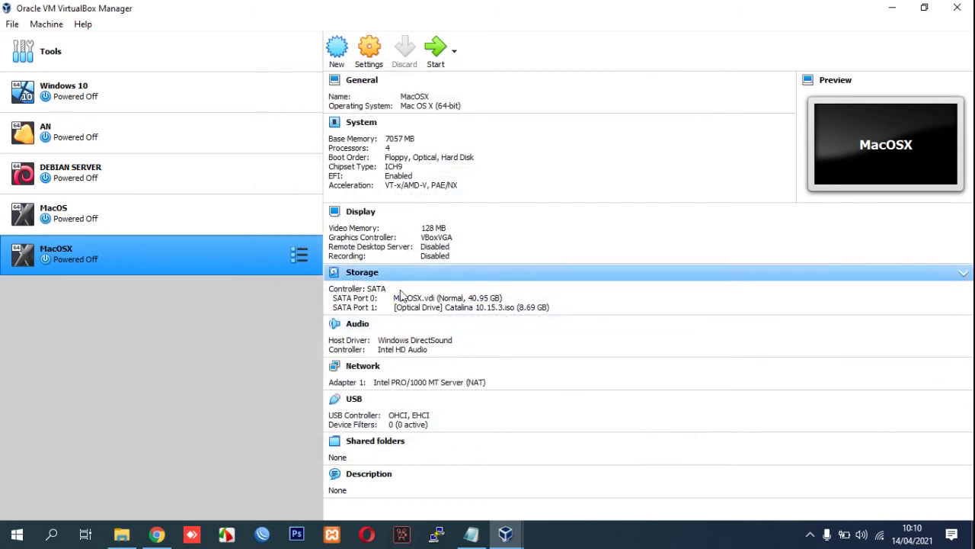
Select the existing MacOS virtual machine to examine its configuration.
click(259, 216)
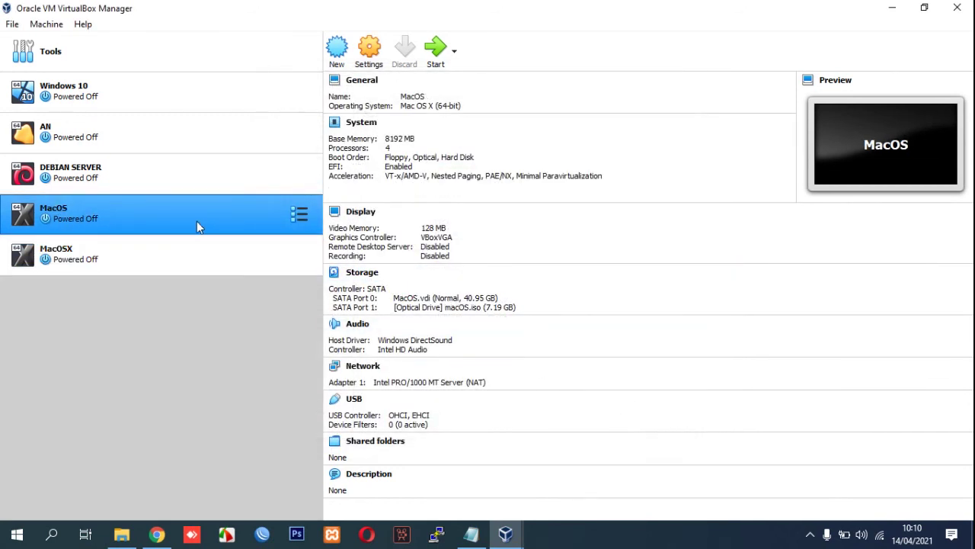